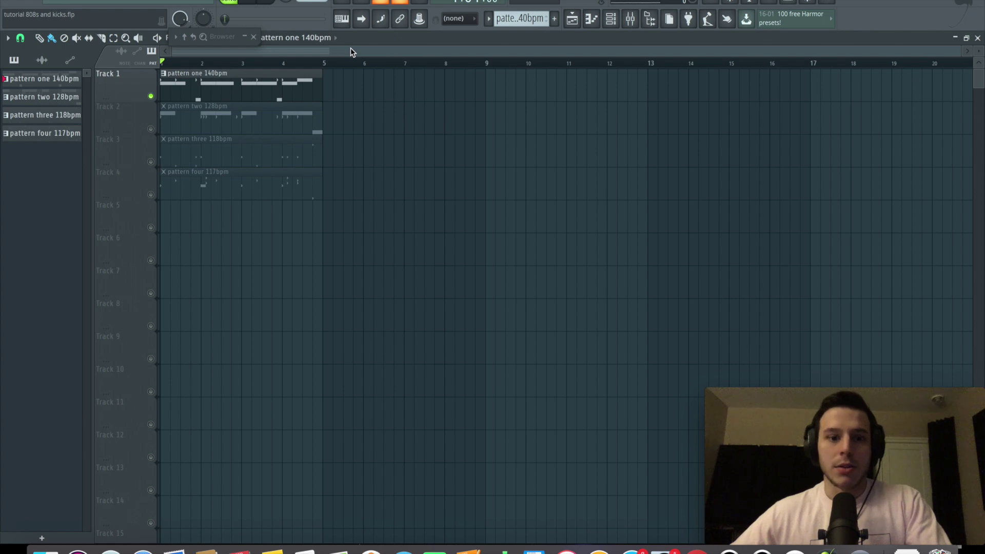
# Step: Show the channel rack and look over the options of the 808one D# channel
pyautogui.press('F6')
pyautogui.rightClick(273, 92)
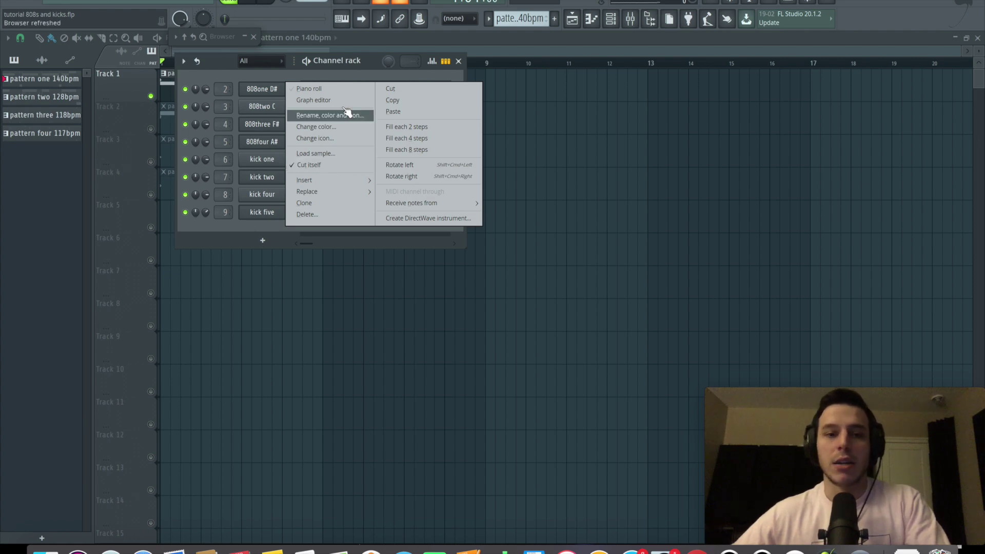
pyautogui.click(560, 48)
pyautogui.press('F6')
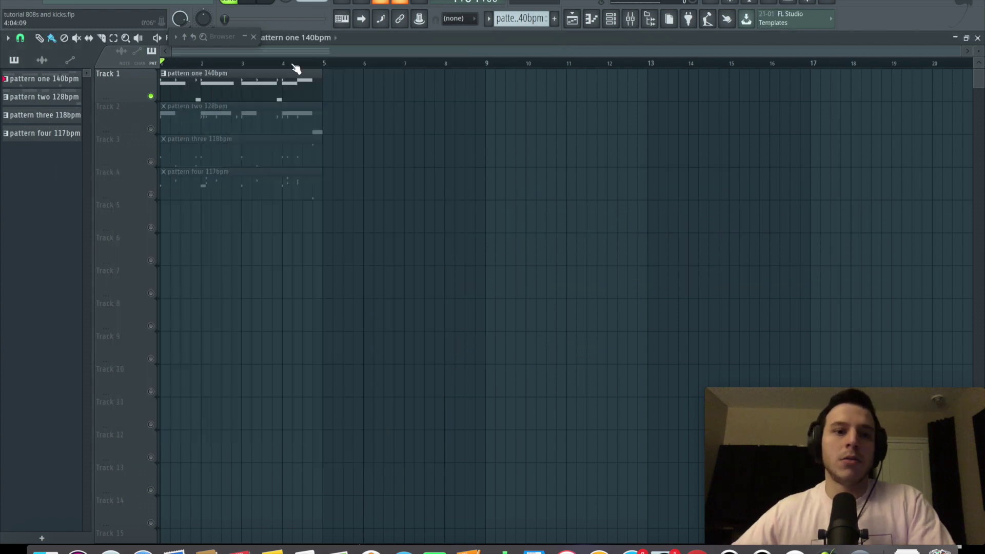
# Step: Play back pattern one to hear its 808 and kick together
pyautogui.click(175, 75)
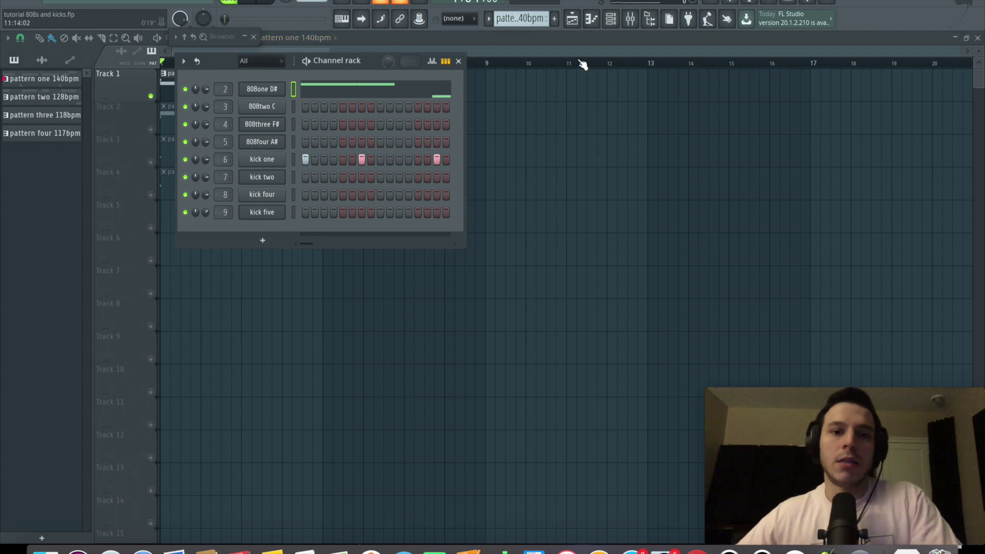
pyautogui.press('F6')
pyautogui.press('space')
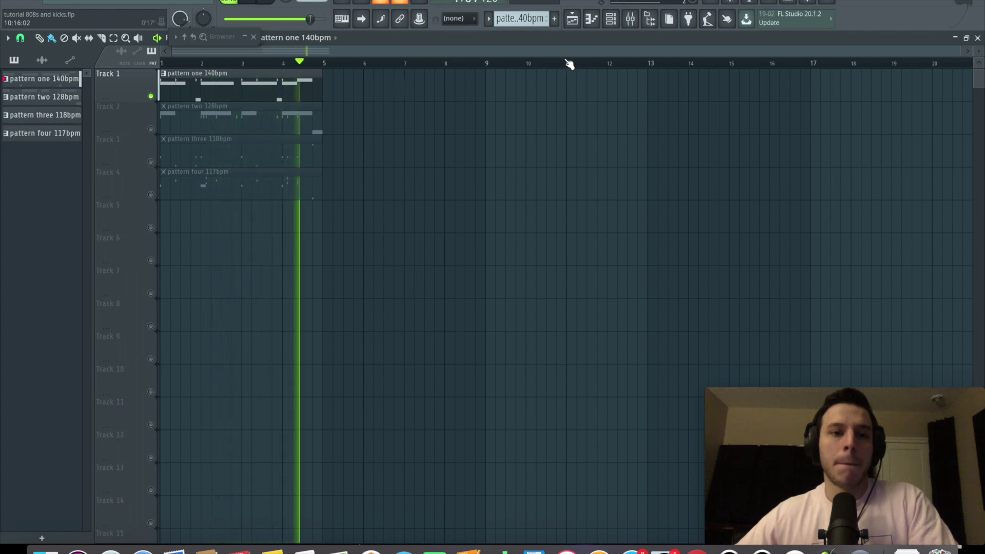
pyautogui.press('space')
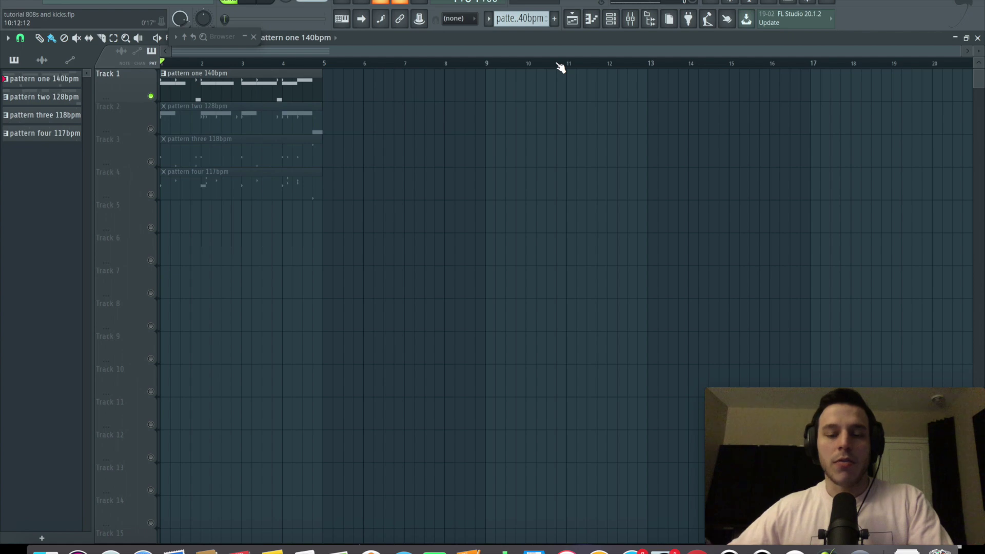
# Step: Open the 808one D# channel's sampler settings and add a quick fade-out to the sample, checking it with playback
pyautogui.press('F6')
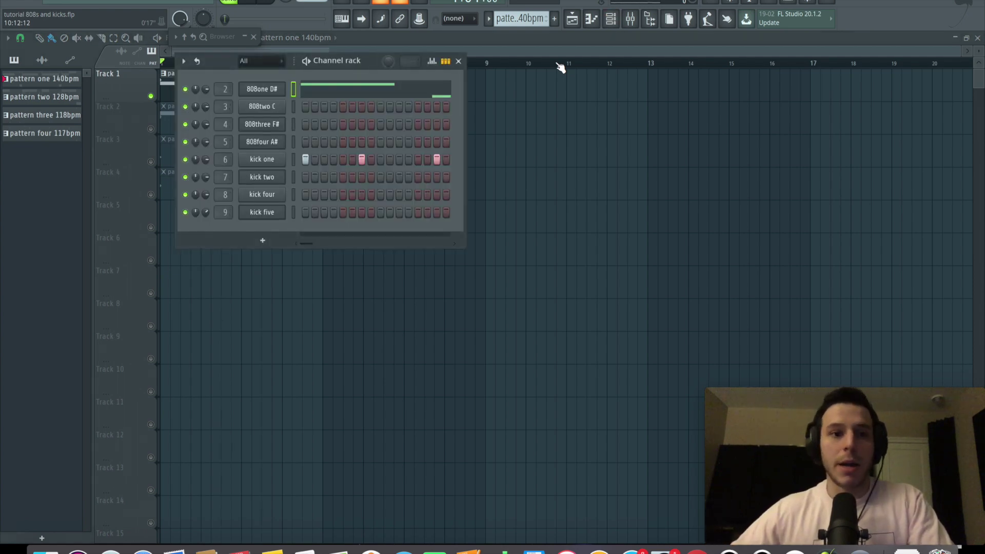
pyautogui.click(258, 91)
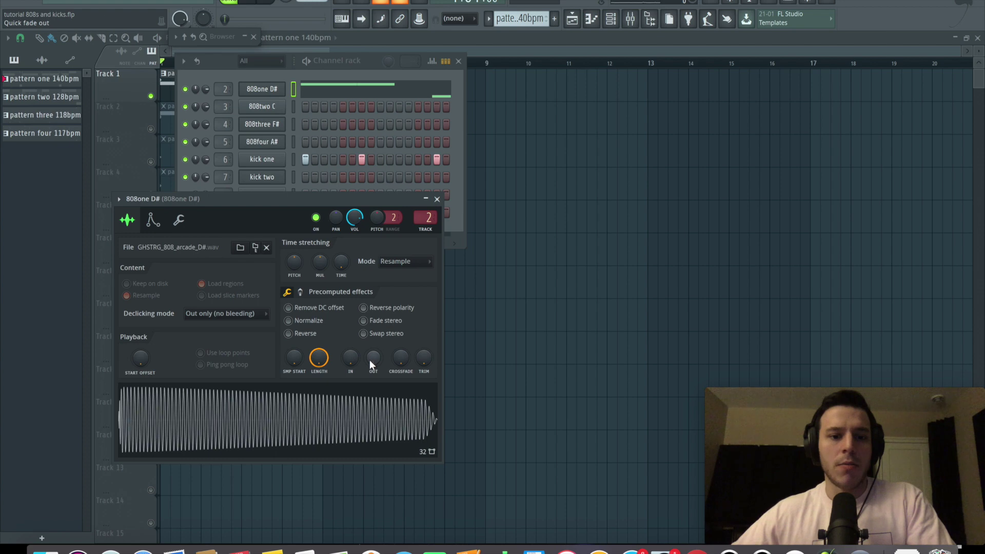
pyautogui.scroll(3, 371, 359)
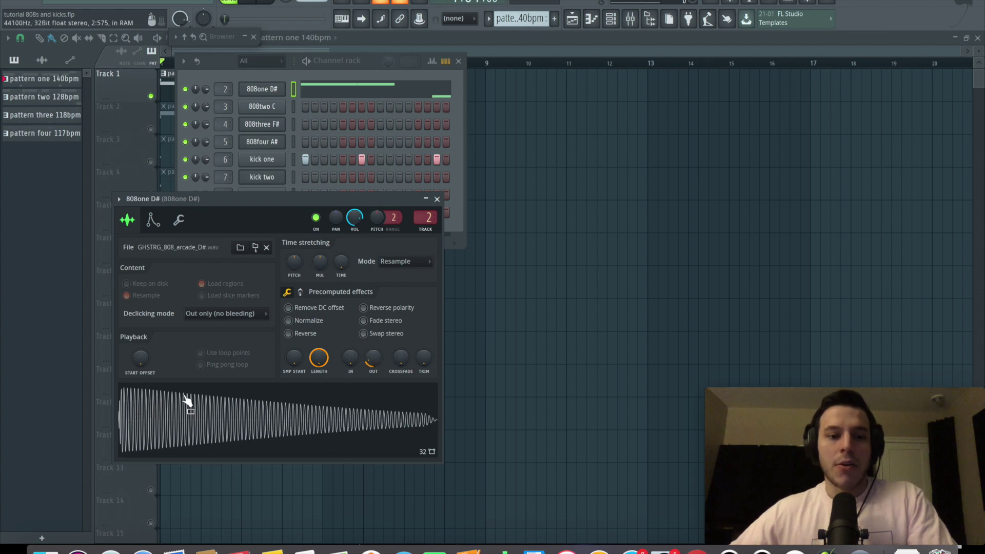
pyautogui.press('space')
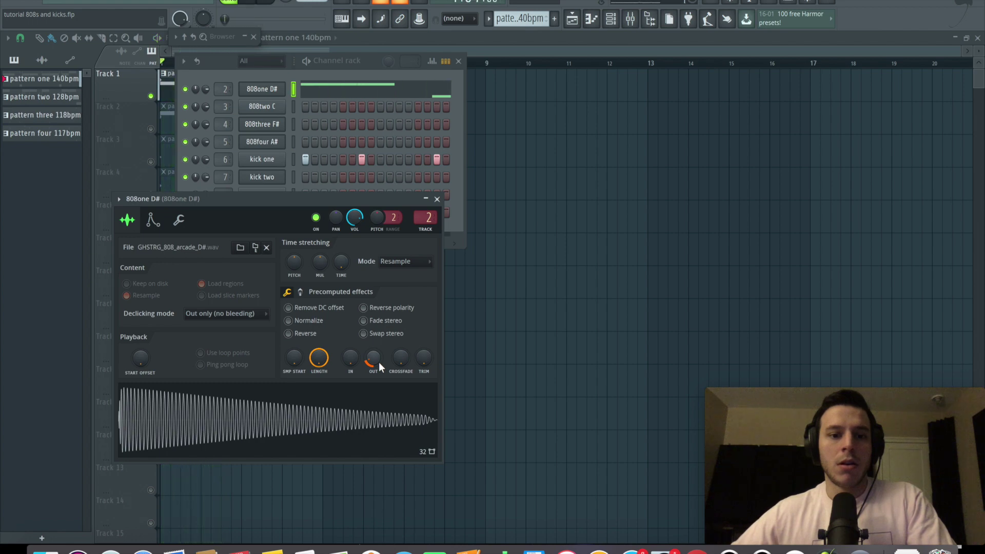
pyautogui.moveTo(375, 363); pyautogui.dragTo(374, 354)
pyautogui.press('space')
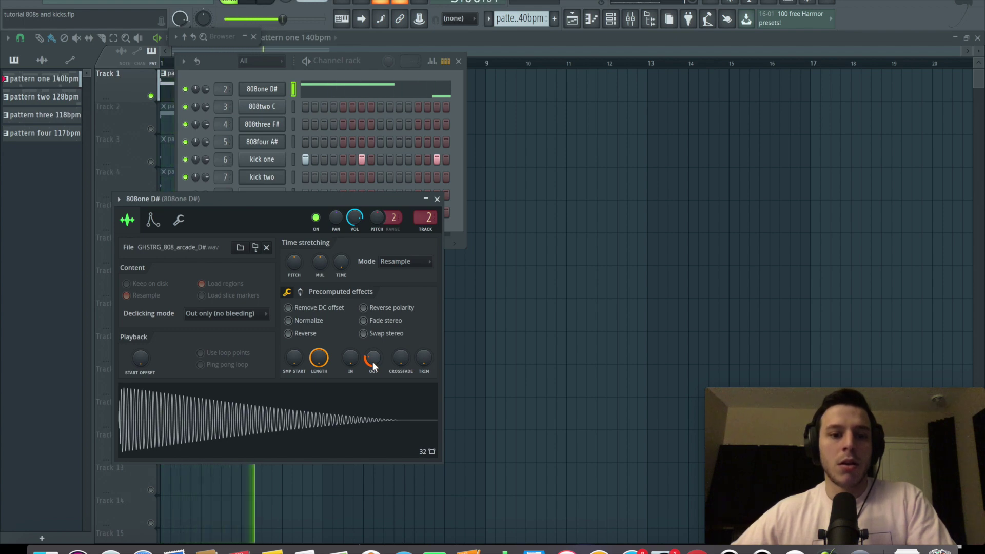
pyautogui.press('space')
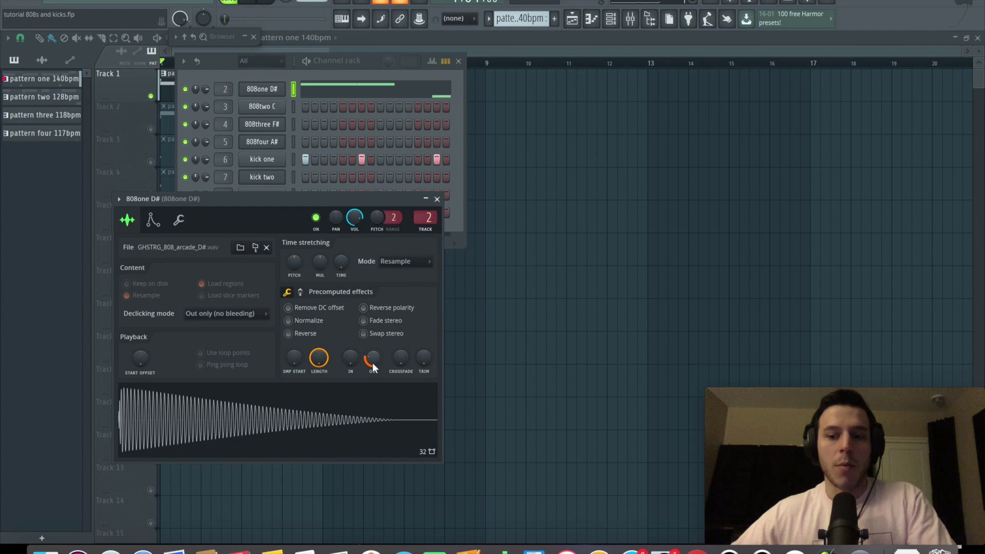
# Step: Remove the 808one D# fade-out to compare playback, restore a strong fade-out, and audition the pattern
pyautogui.moveTo(374, 367); pyautogui.dragTo(371, 359)
pyautogui.press('space')
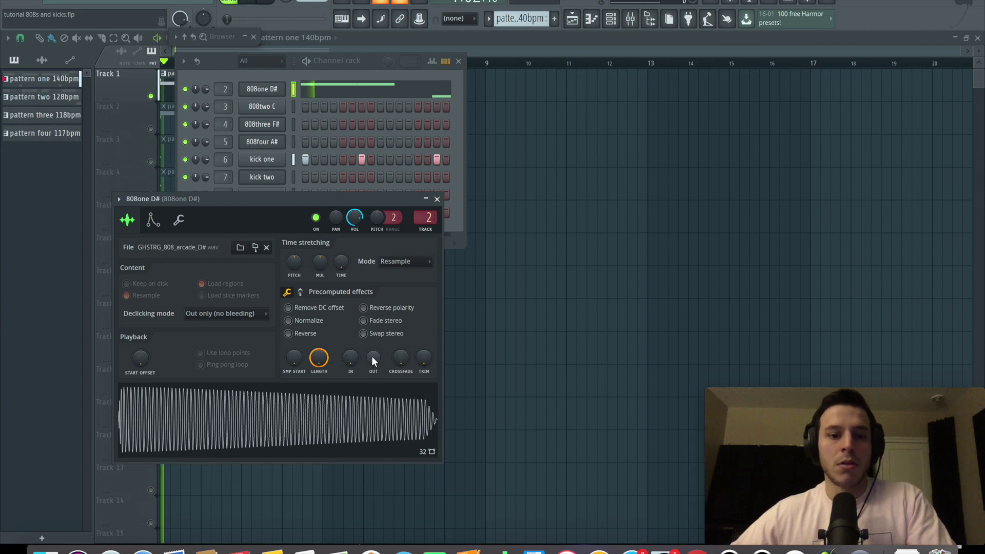
pyautogui.moveTo(373, 361); pyautogui.dragTo(374, 346)
pyautogui.press('space')
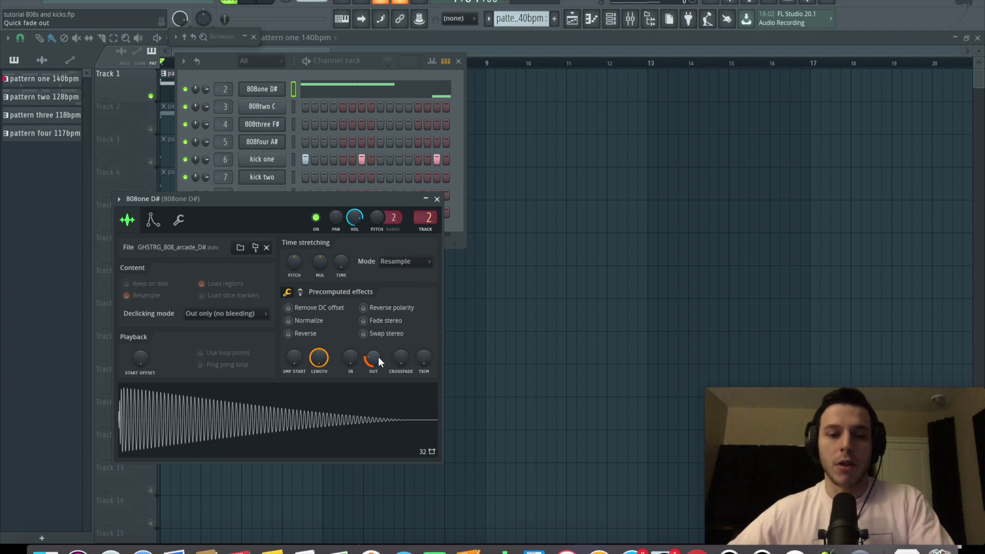
pyautogui.press('Escape')
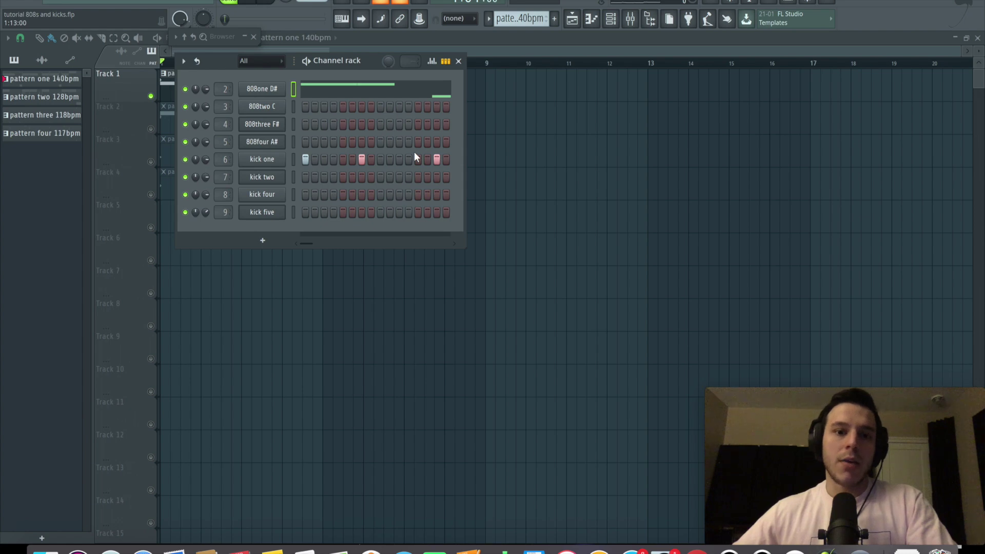
pyautogui.press('space')
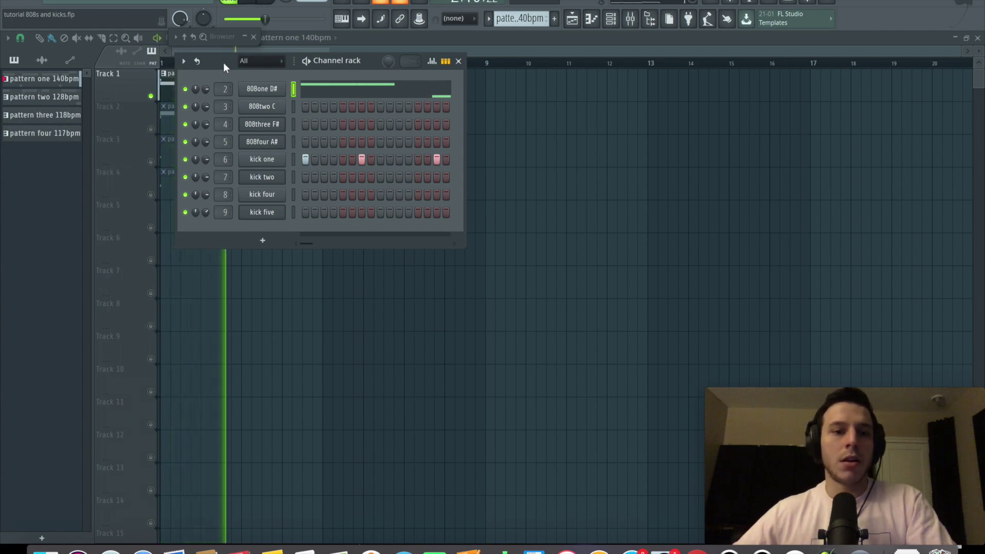
pyautogui.press('space')
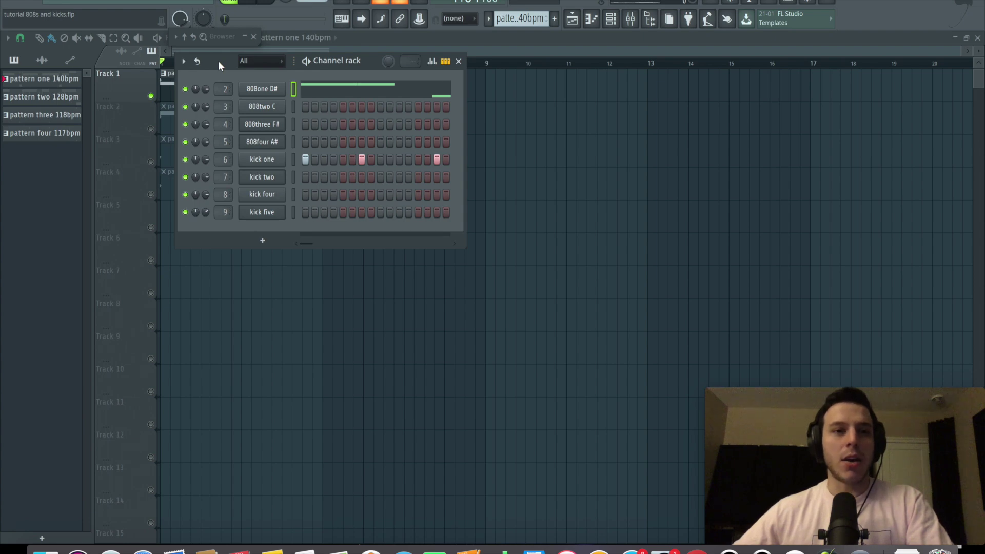
# Step: Inspect the FabFilter Pro-Q 2 low cut on the 808one D# mixer track, comparing playback with the EQ enabled and bypassed
pyautogui.press('F9')
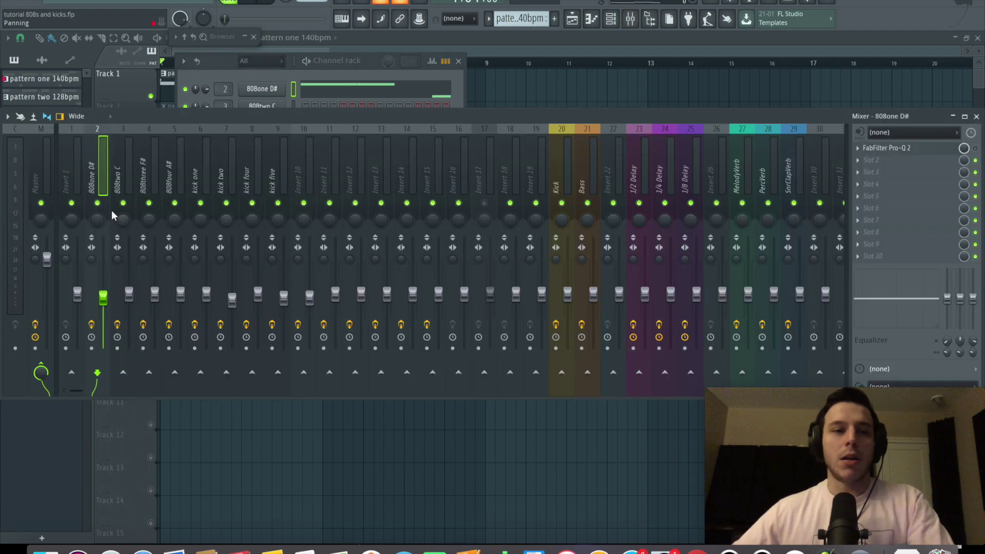
pyautogui.click(916, 149)
pyautogui.moveTo(144, 284)
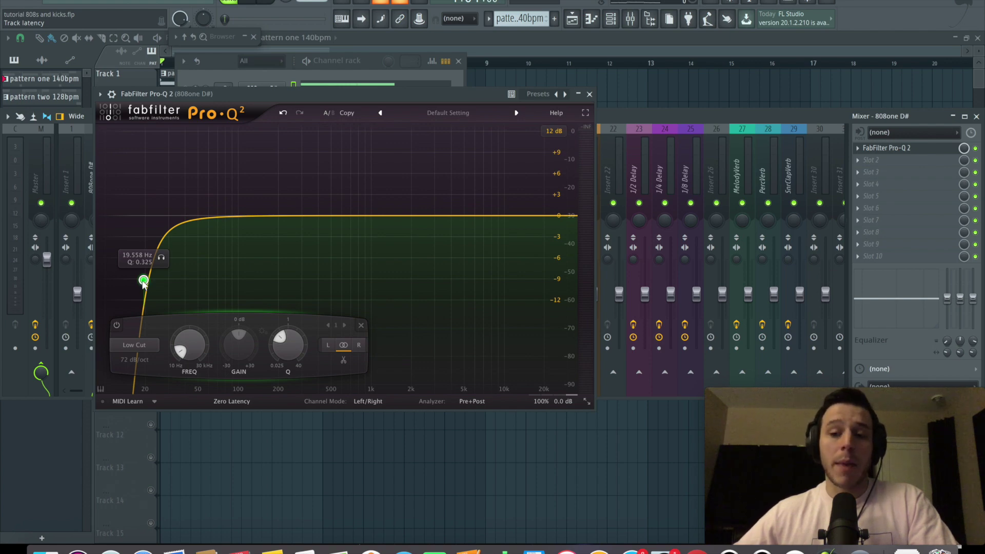
pyautogui.press('space')
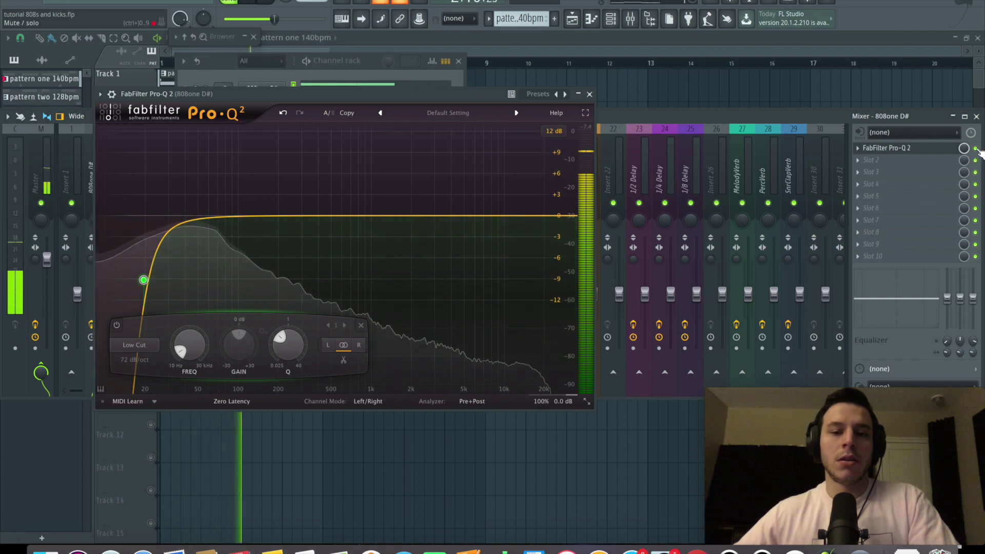
pyautogui.press('space')
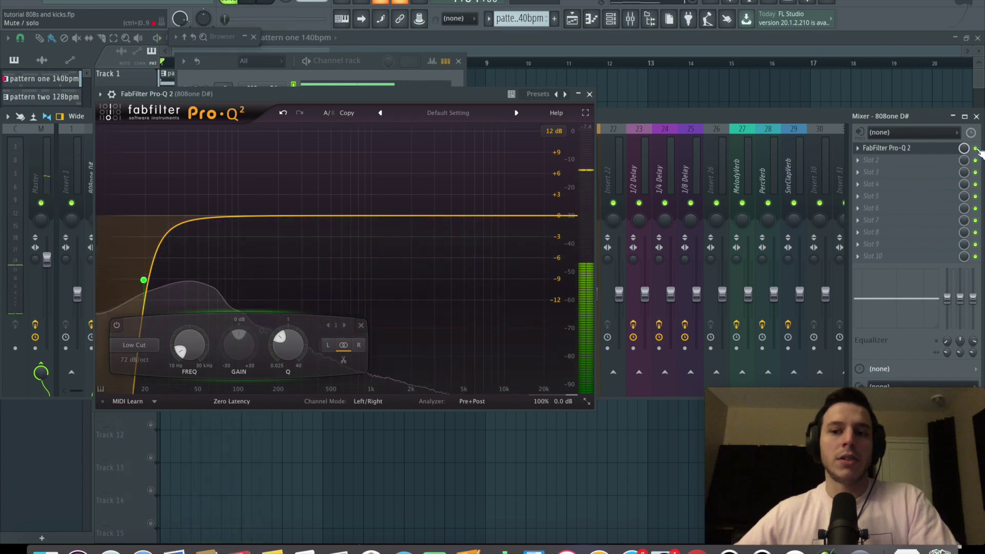
pyautogui.click(976, 149)
pyautogui.press('space')
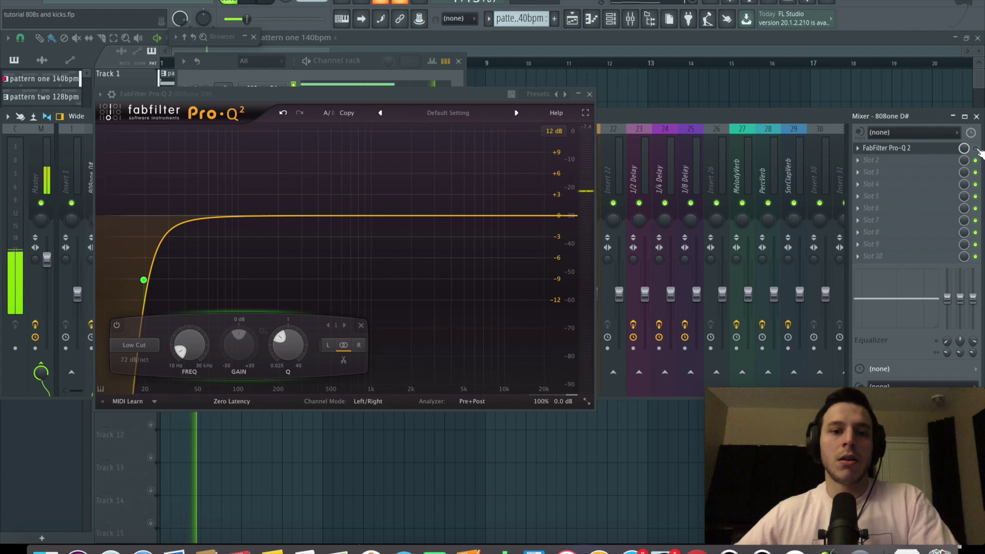
pyautogui.click(976, 149)
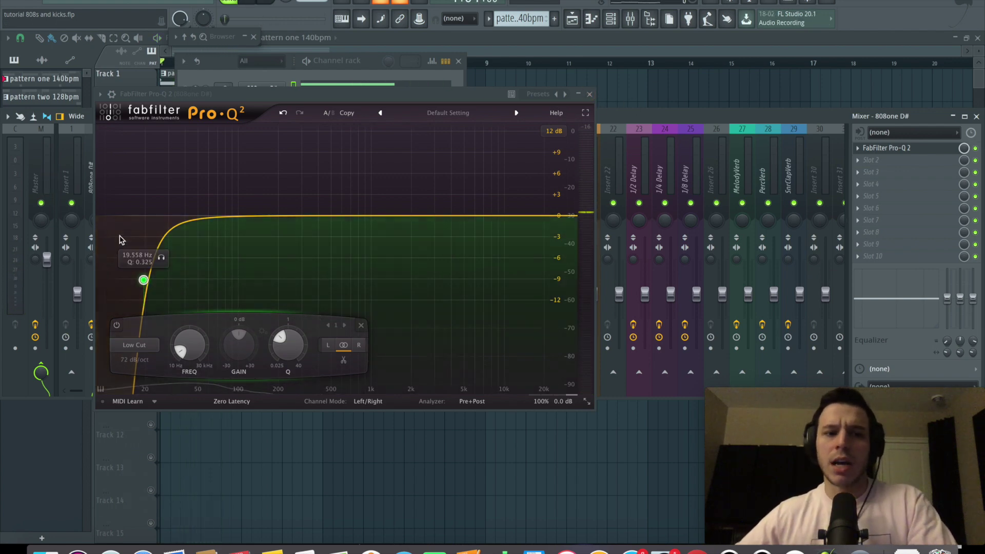
pyautogui.press('Escape')
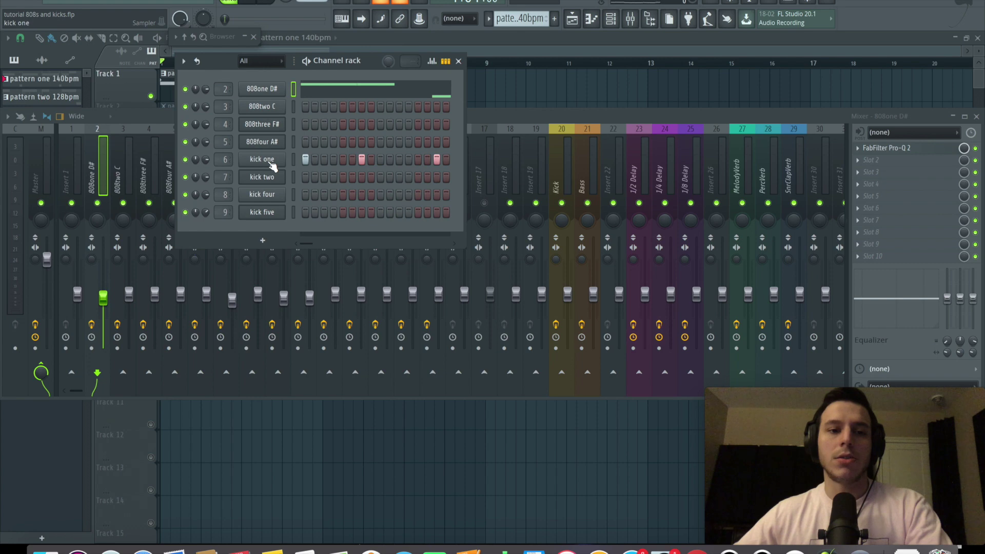
# Step: Examine the time-stretching controls in the kick one channel's sampler settings, and close them
pyautogui.click(269, 162)
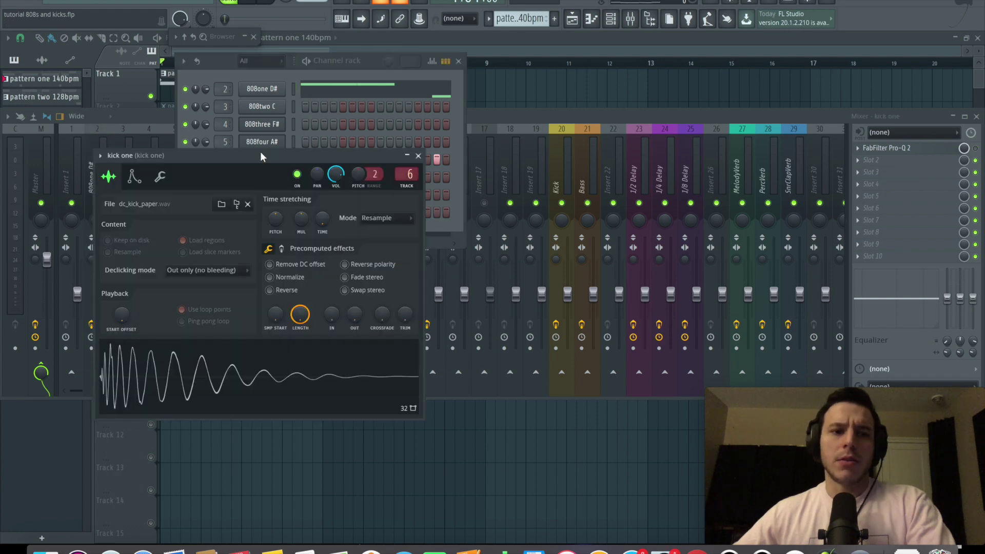
pyautogui.rightClick(304, 228)
pyautogui.click(303, 209)
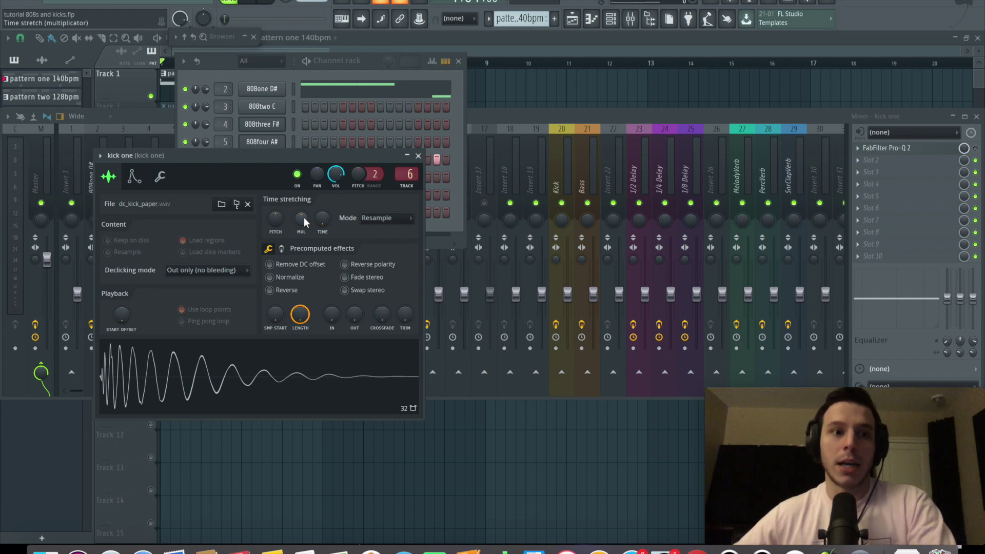
pyautogui.click(419, 156)
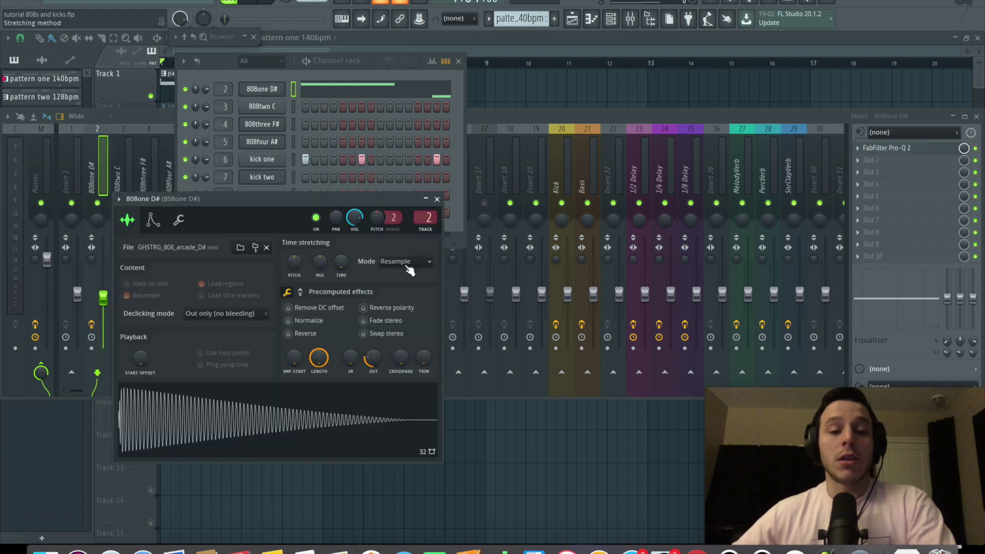
# Step: Set the 808one D# time-stretching mode to e2 transient, raise the time multiplier to about 122%, and audition the pattern
pyautogui.click(406, 263)
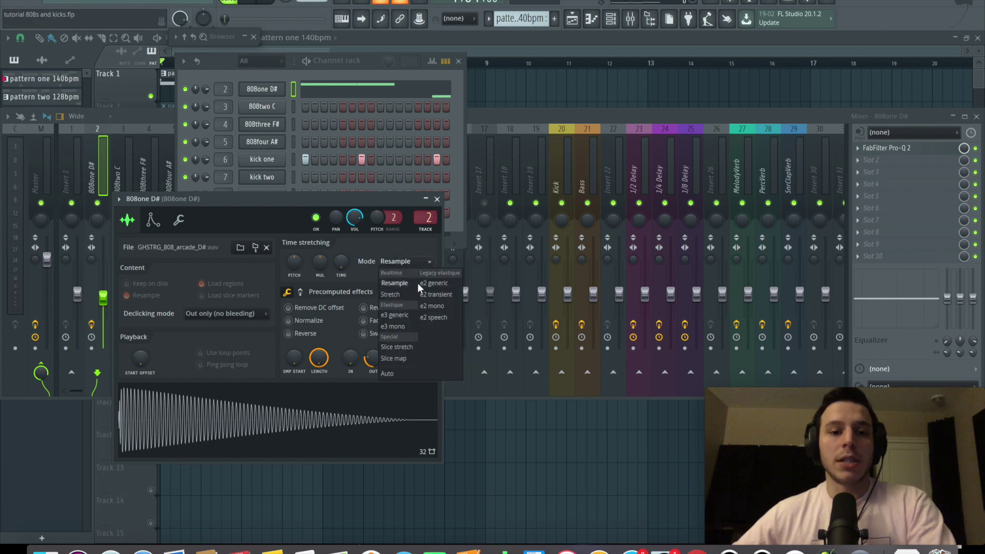
pyautogui.click(429, 296)
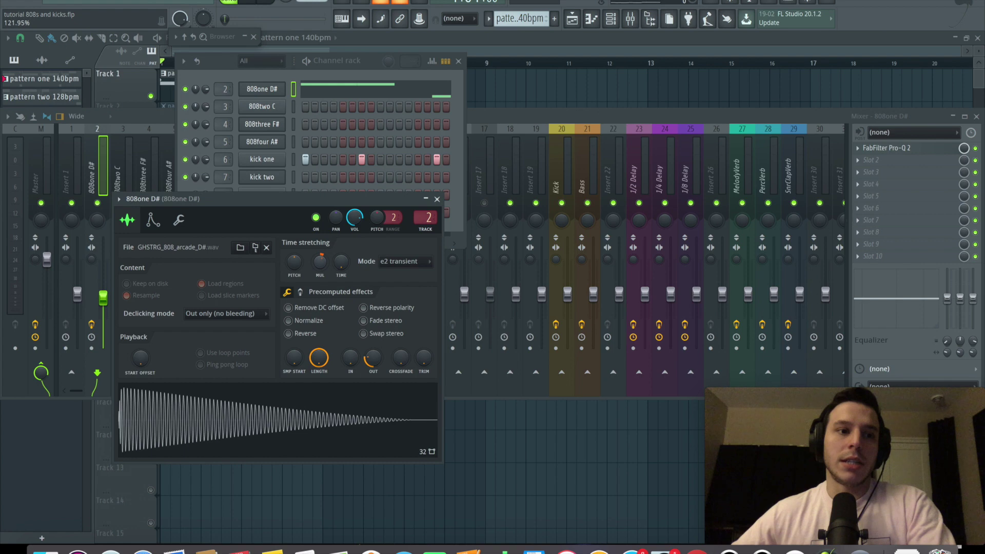
pyautogui.moveTo(320, 262); pyautogui.dragTo(322, 270)
pyautogui.press('space')
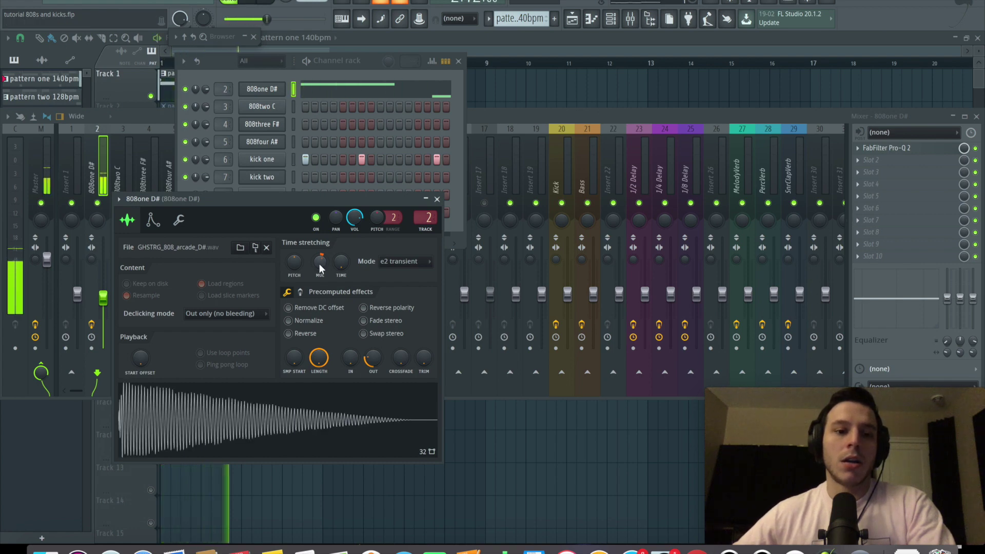
pyautogui.press('space')
# Step: Compare playback of 808one D# with the time multiplier at 100% and raised, ending with it at about 116%
pyautogui.moveTo(320, 268); pyautogui.dragTo(320, 262)
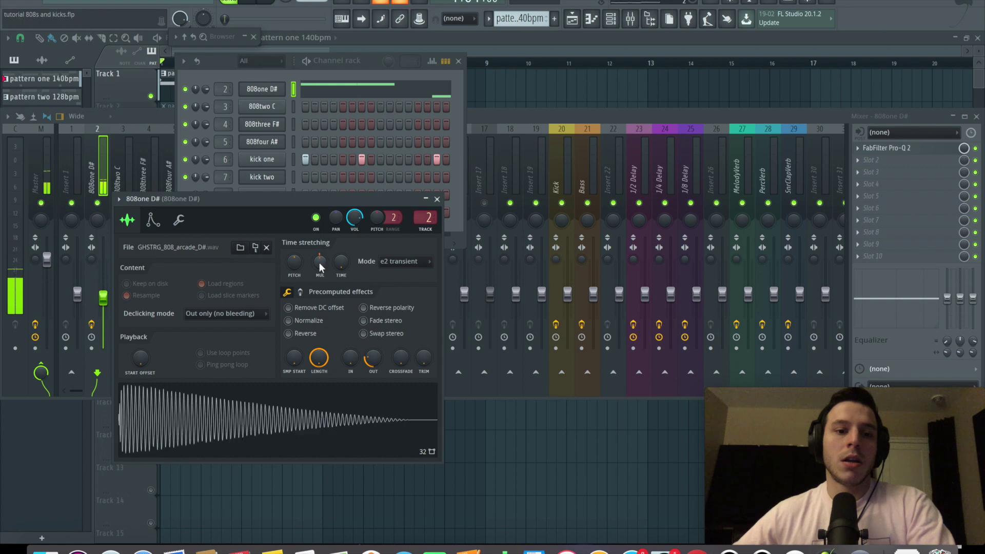
pyautogui.press('space')
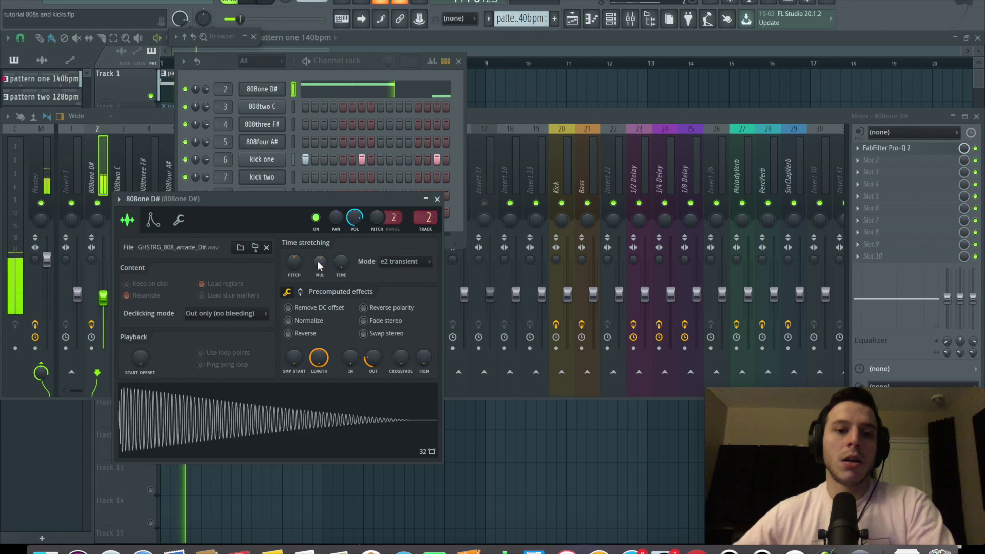
pyautogui.moveTo(319, 262); pyautogui.dragTo(319, 255)
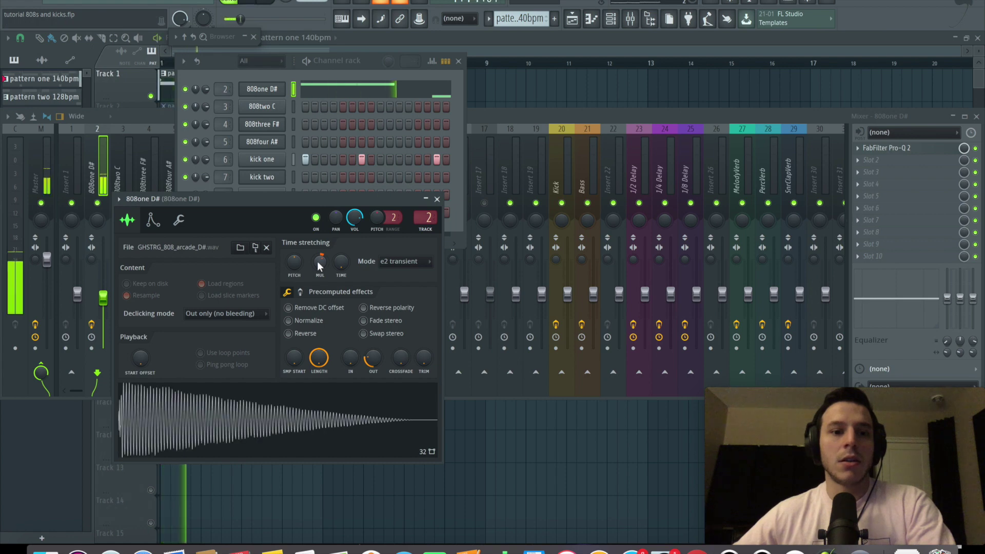
pyautogui.press('space')
pyautogui.moveTo(318, 264); pyautogui.dragTo(316, 261)
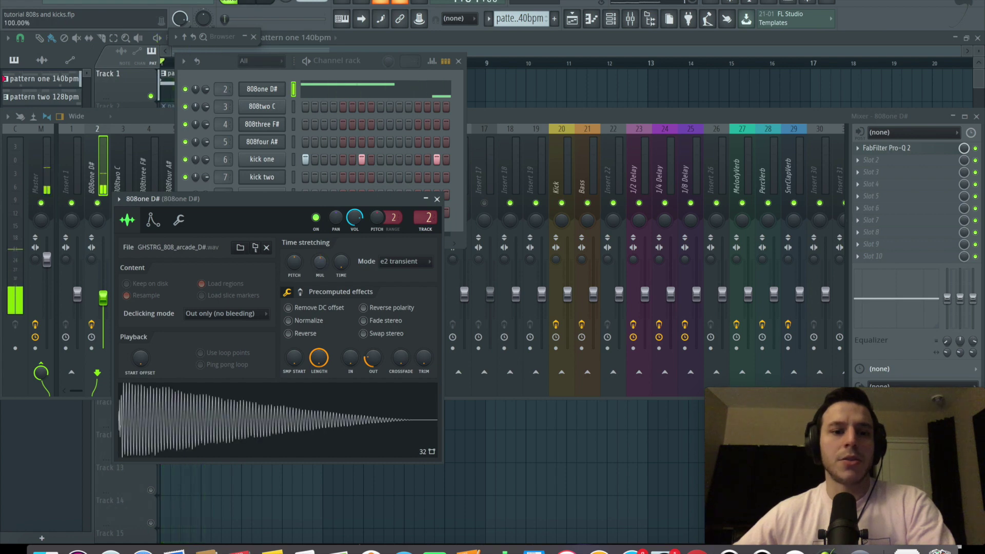
pyautogui.press('space')
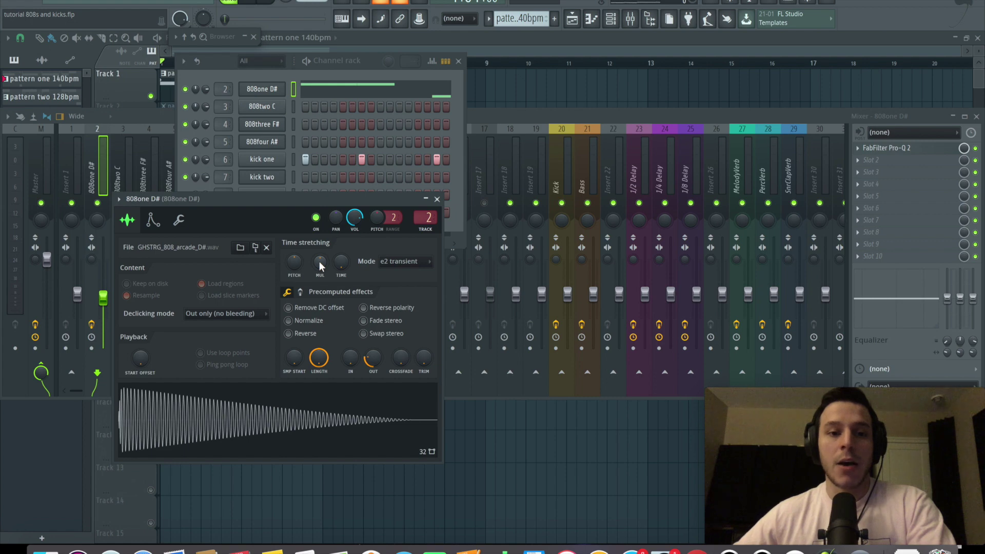
pyautogui.moveTo(320, 266); pyautogui.dragTo(320, 263)
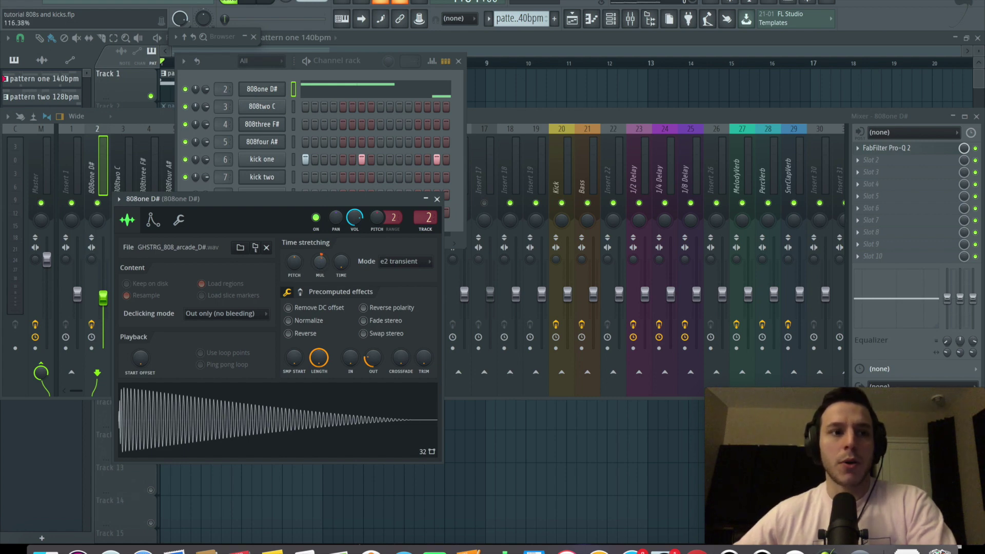
# Step: Fine-tune the 808one D# time multiplier while auditioning pattern one, and close its open windows
pyautogui.moveTo(319, 263); pyautogui.dragTo(319, 265)
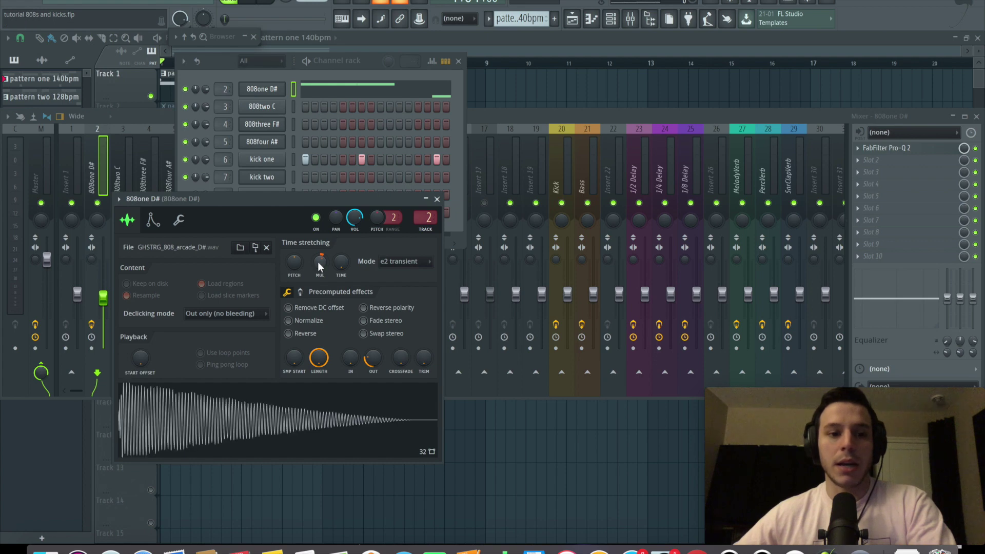
pyautogui.press('space')
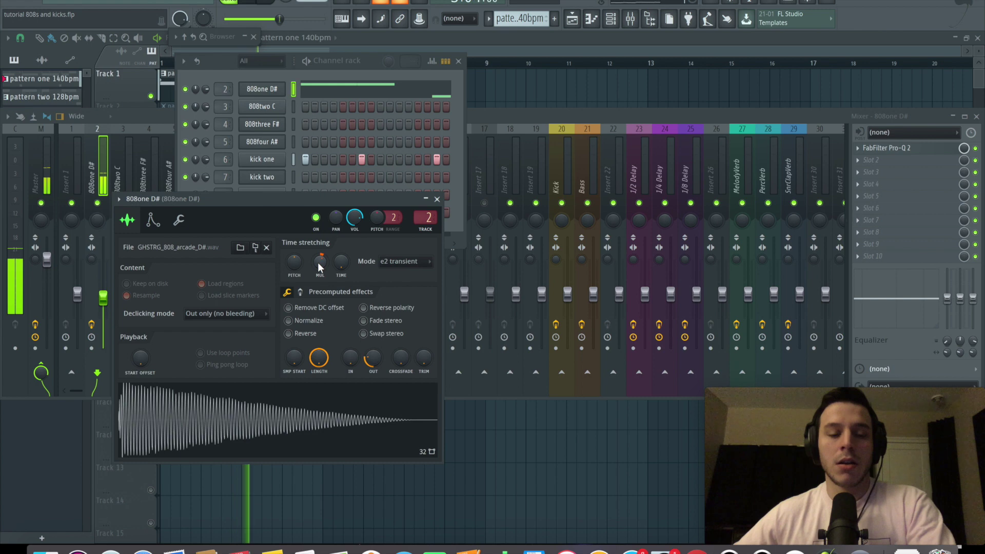
pyautogui.press('space')
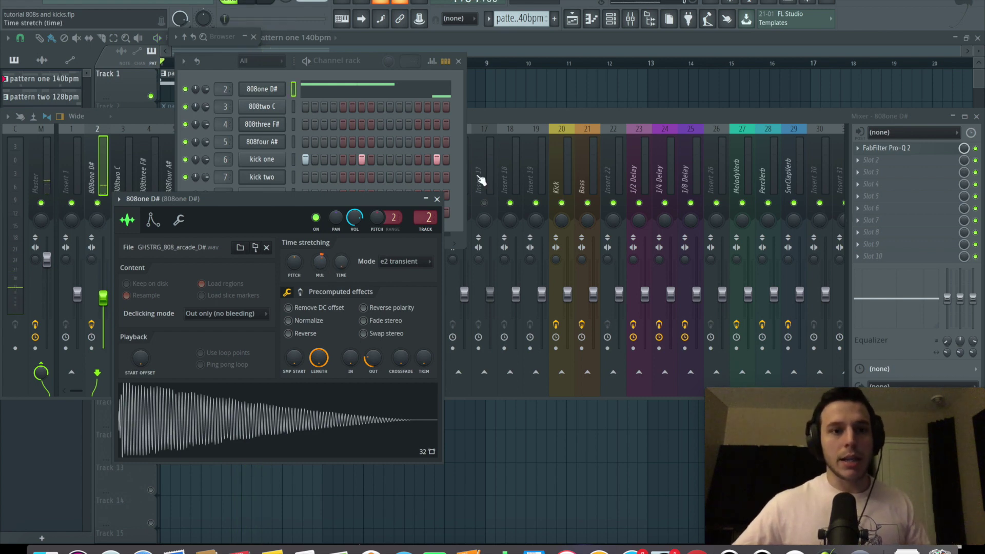
pyautogui.click(551, 41)
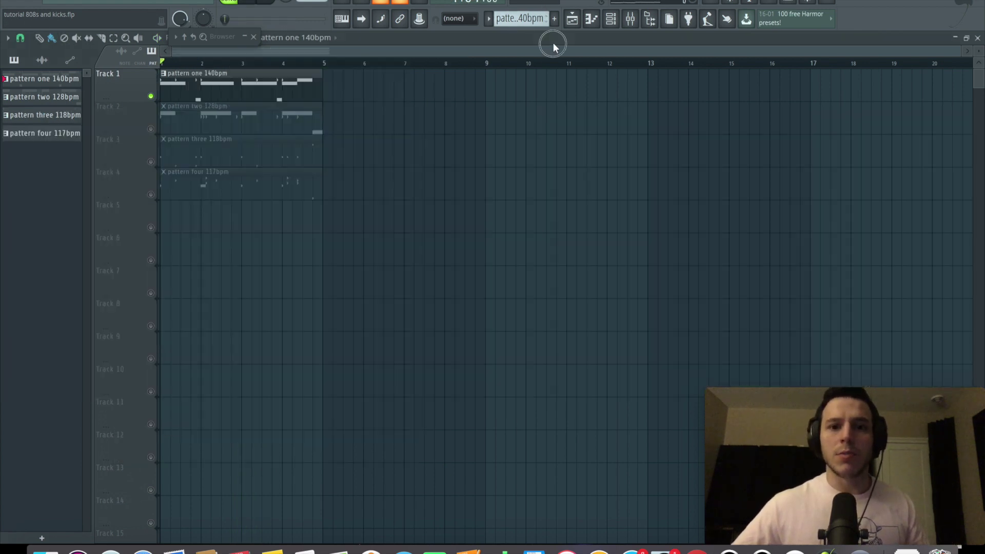
# Step: Switch to pattern two at 128 bpm and audition the 808two C channel soloed in the channel rack
pyautogui.rightClick(156, 128)
pyautogui.press('space')
pyautogui.press('F6')
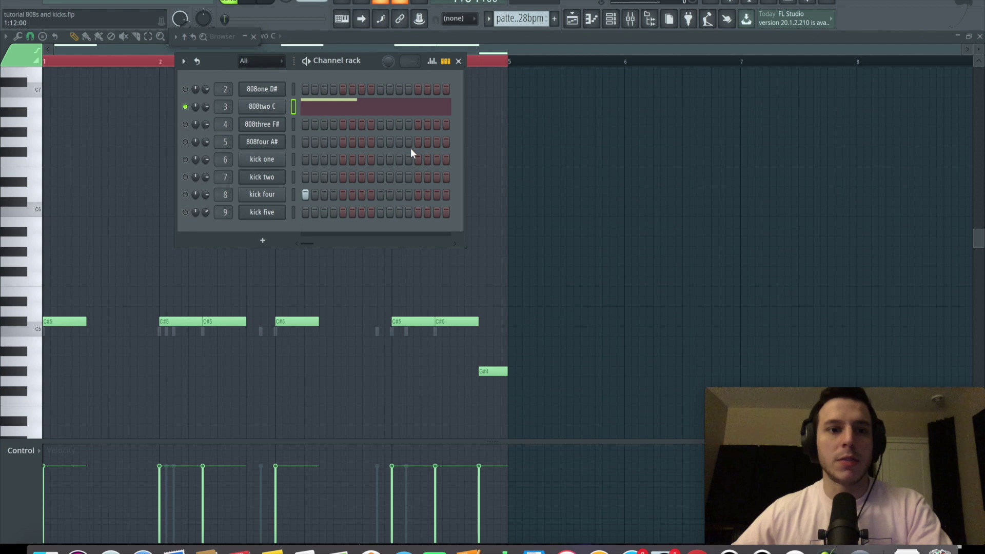
pyautogui.press('space')
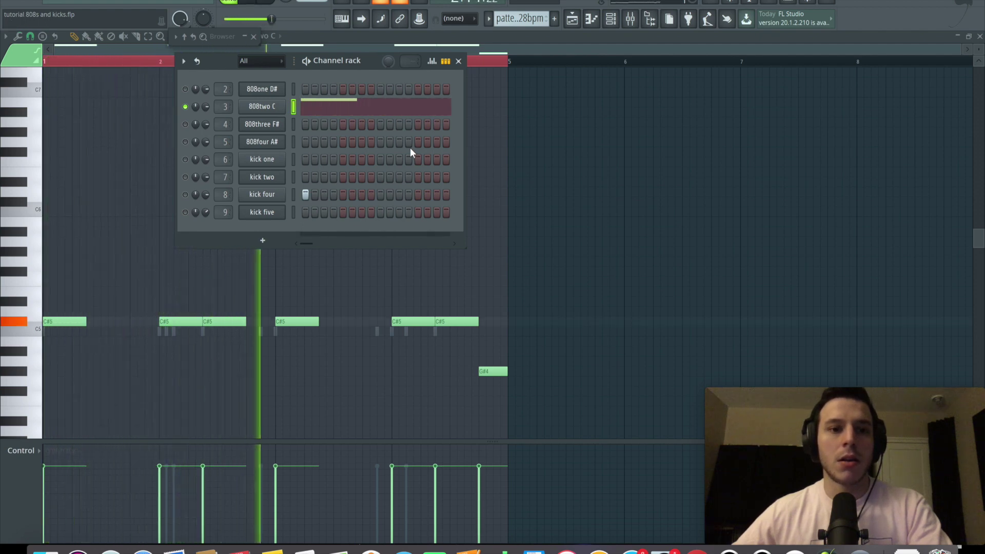
pyautogui.press('space')
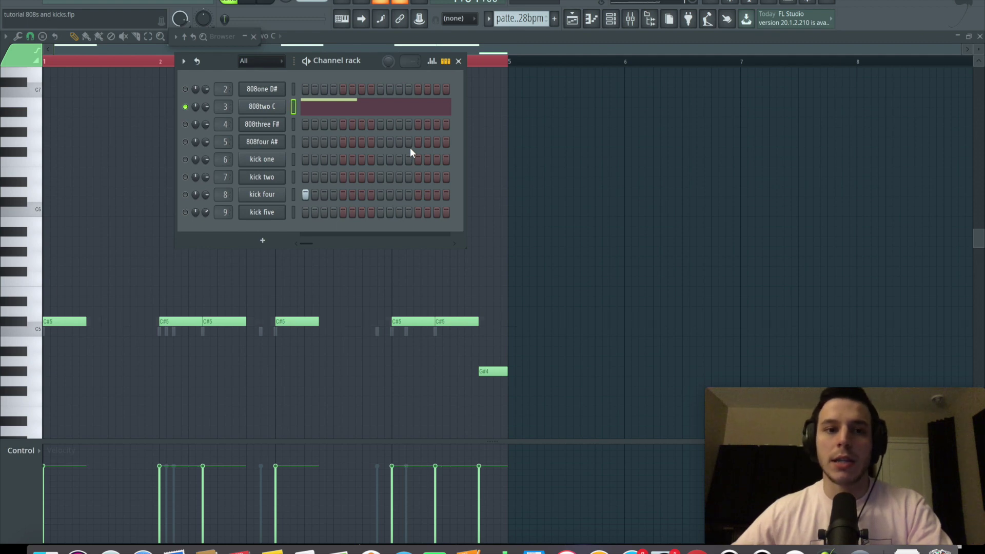
# Step: Unmute the kick four channel and audition it together with 808two C
pyautogui.click(185, 195)
pyautogui.press('space')
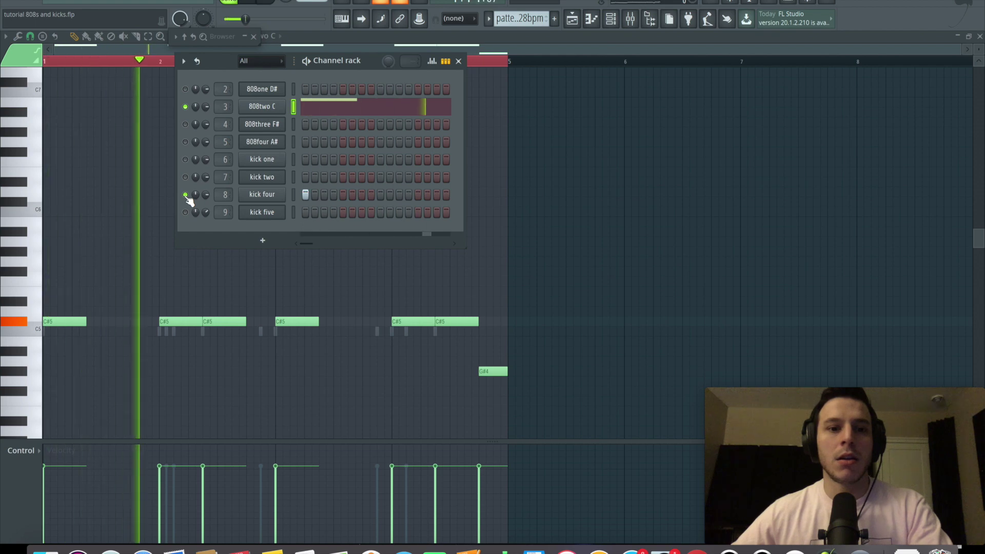
pyautogui.press('space')
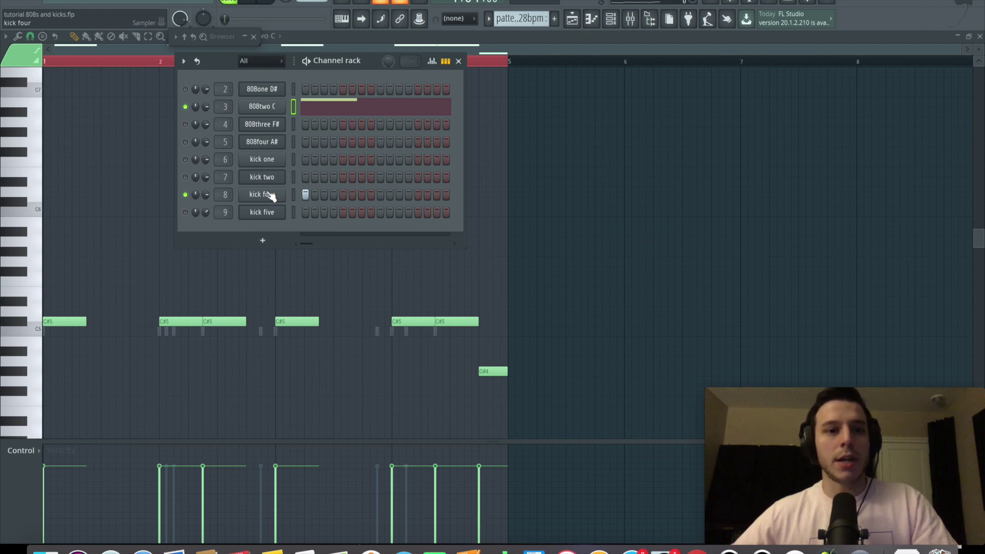
# Step: Open kick four's sampler settings and try its time multiplier at about 118% and 163% in Resample mode while playing pattern two
pyautogui.click(270, 195)
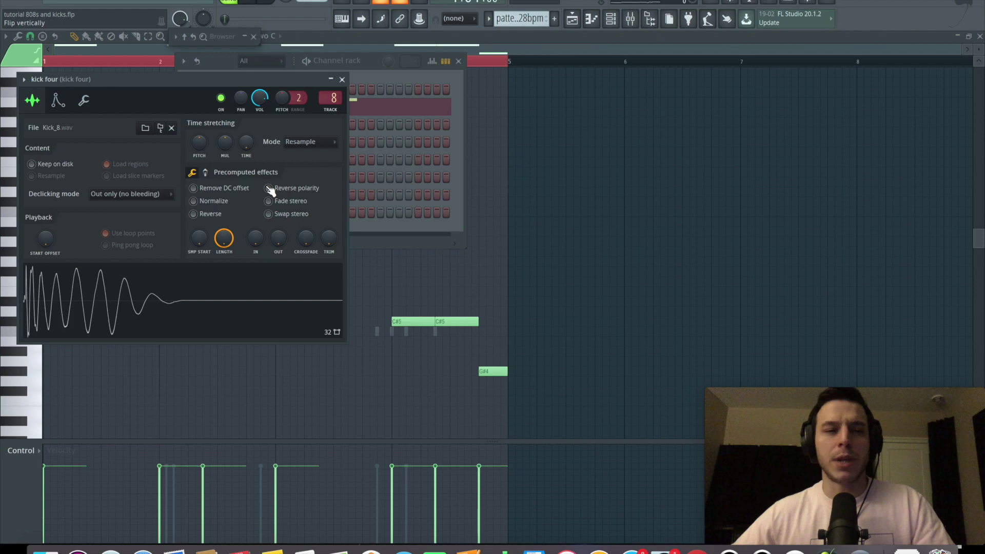
pyautogui.press('space')
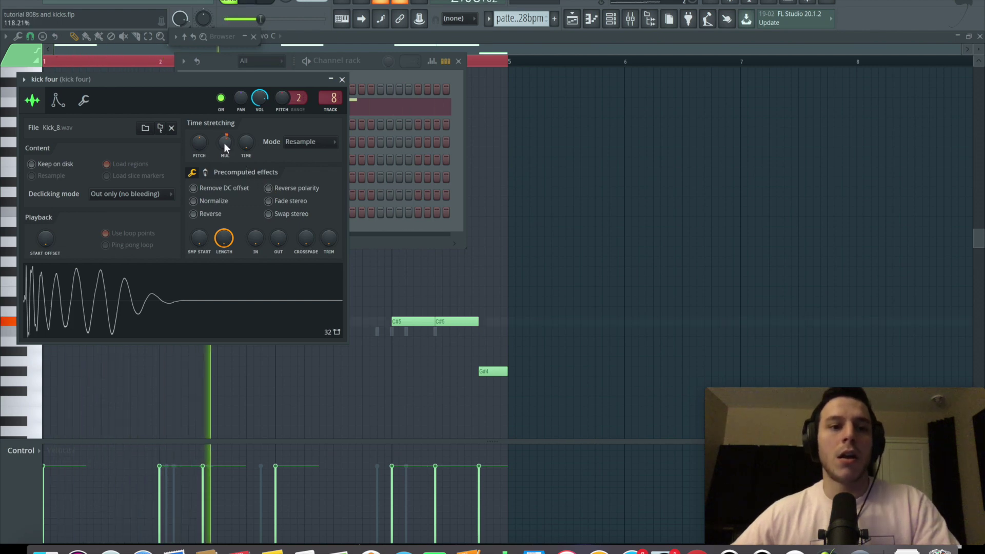
pyautogui.press('space')
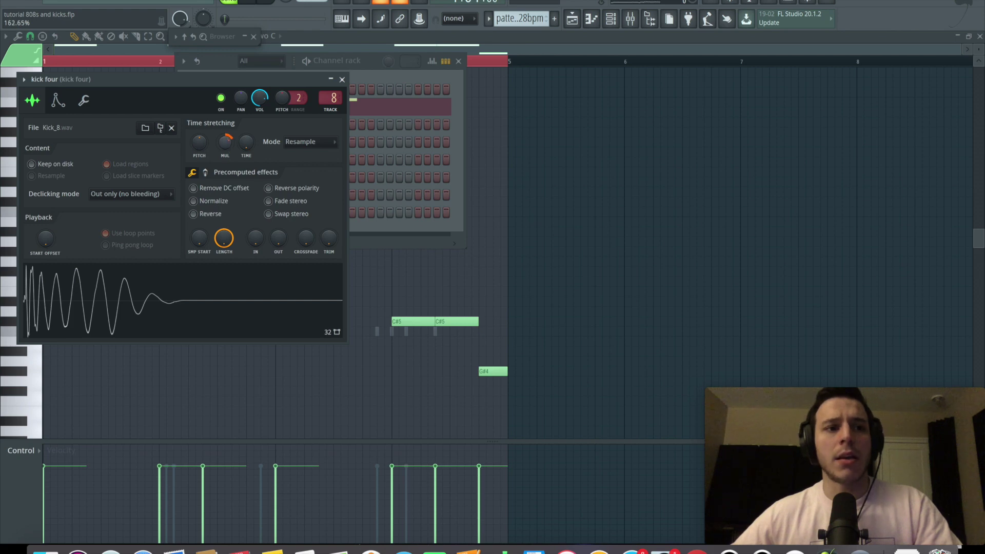
pyautogui.press('space')
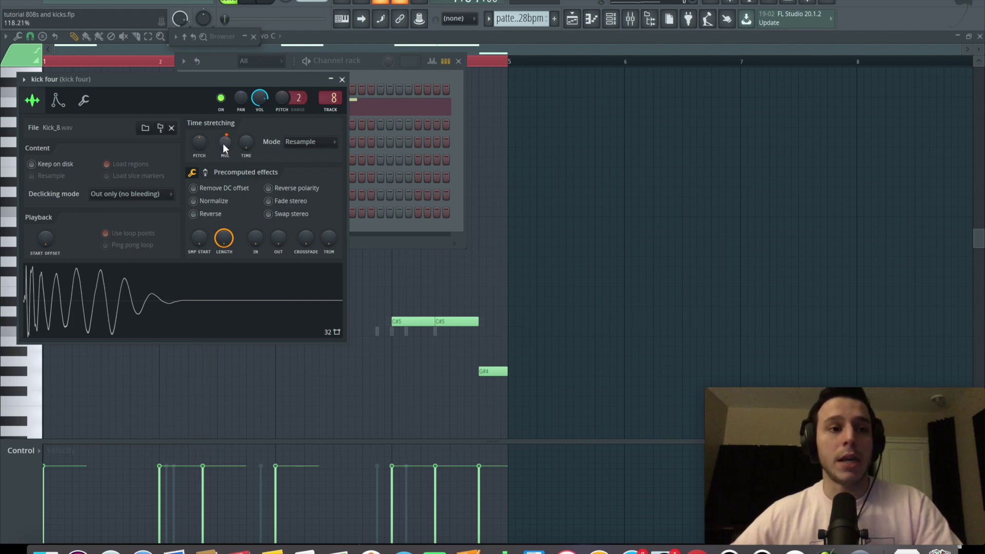
# Step: Compare kick four with the time multiplier reset and raised, ending with it at about 119%
pyautogui.press('space')
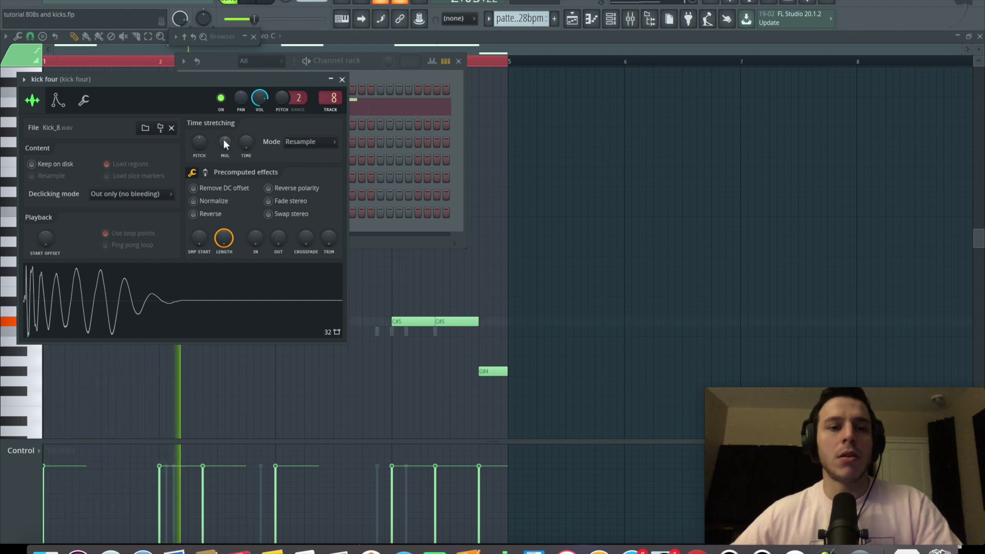
pyautogui.press('space')
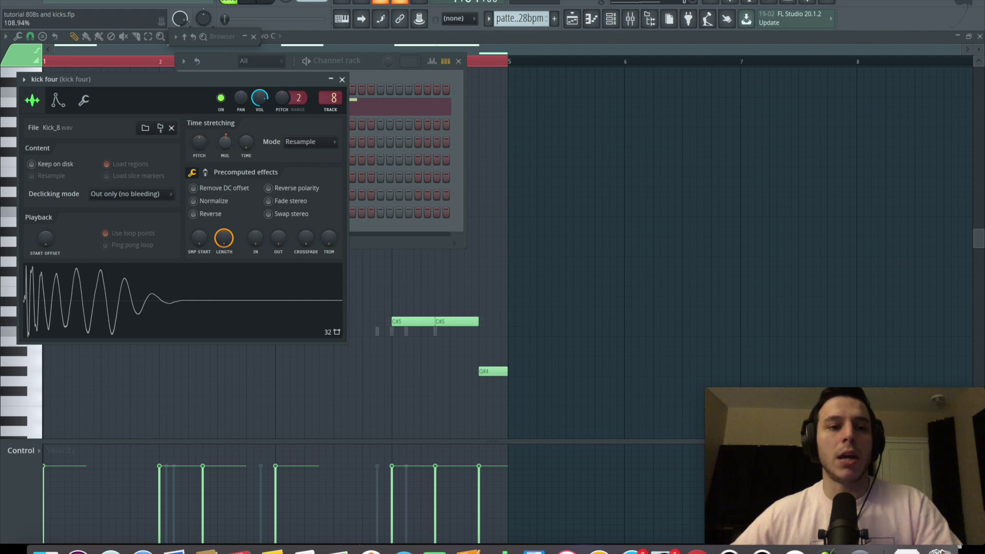
pyautogui.moveTo(225, 144); pyautogui.dragTo(225, 143)
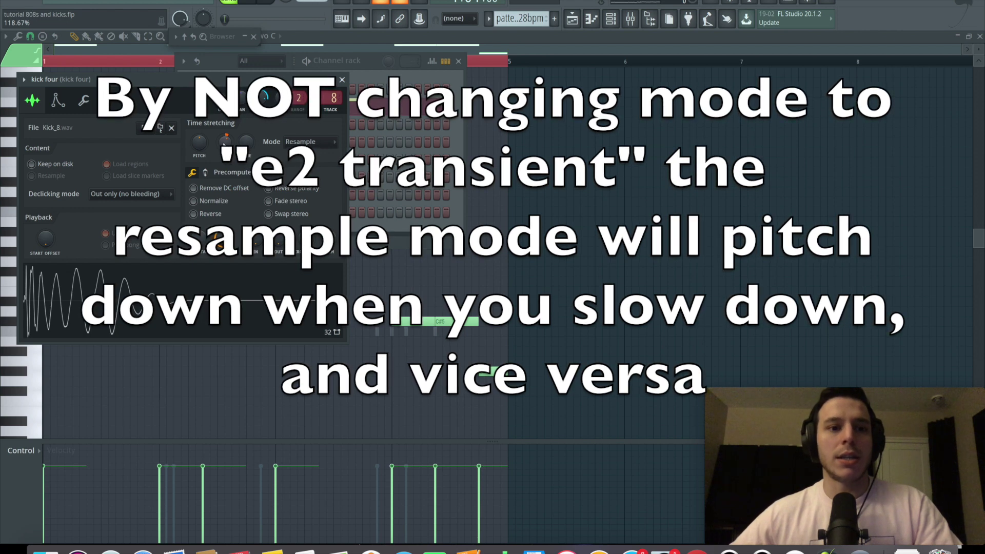
pyautogui.press('space')
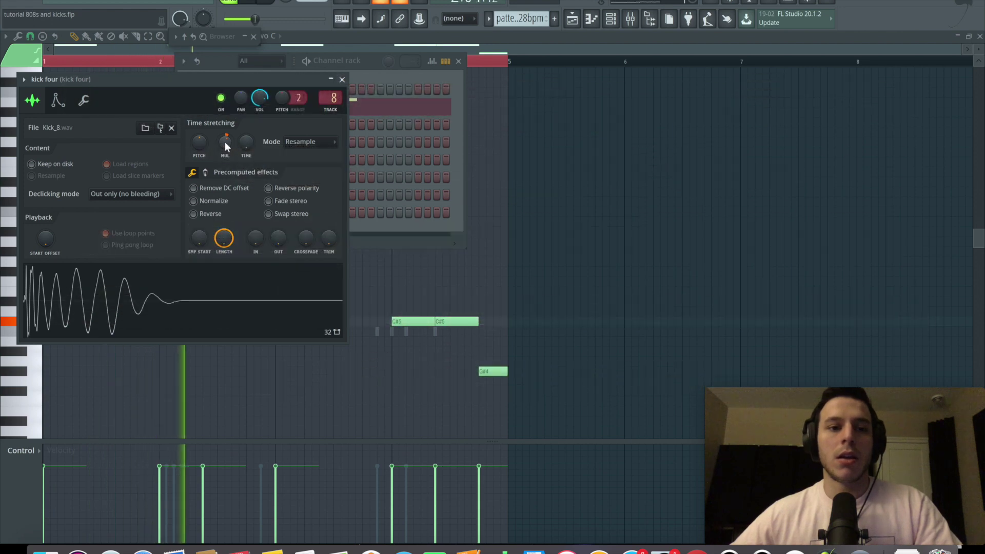
pyautogui.press('space')
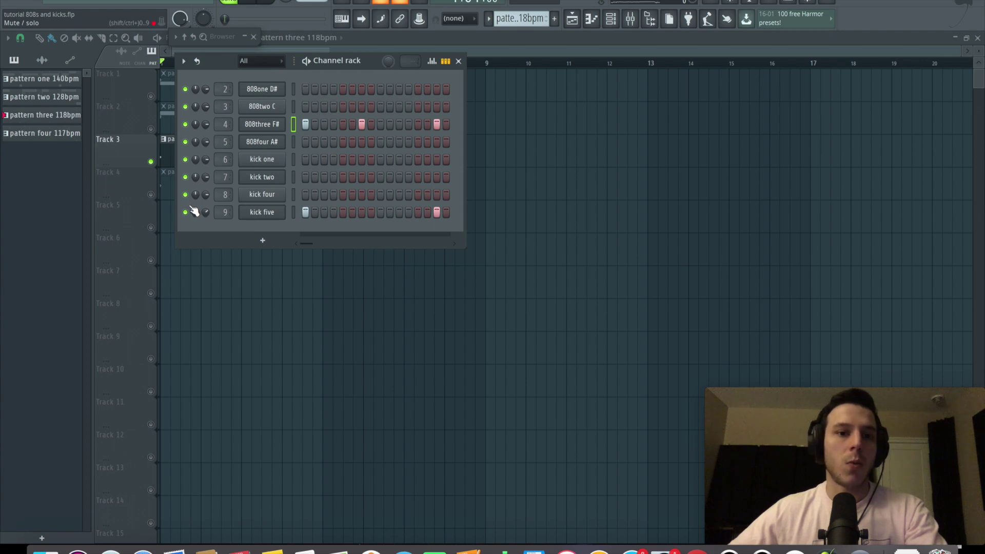
# Step: Audition pattern three at 118 bpm with all channels, and again with only 808three F# soloed
pyautogui.press('space')
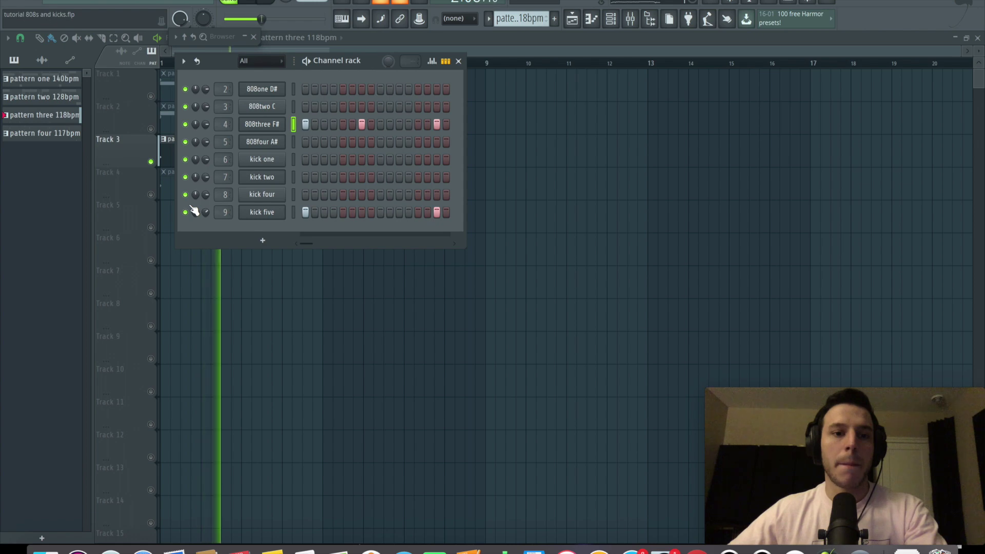
pyautogui.press('space')
pyautogui.rightClick(193, 129)
pyautogui.click(193, 131)
pyautogui.press('space')
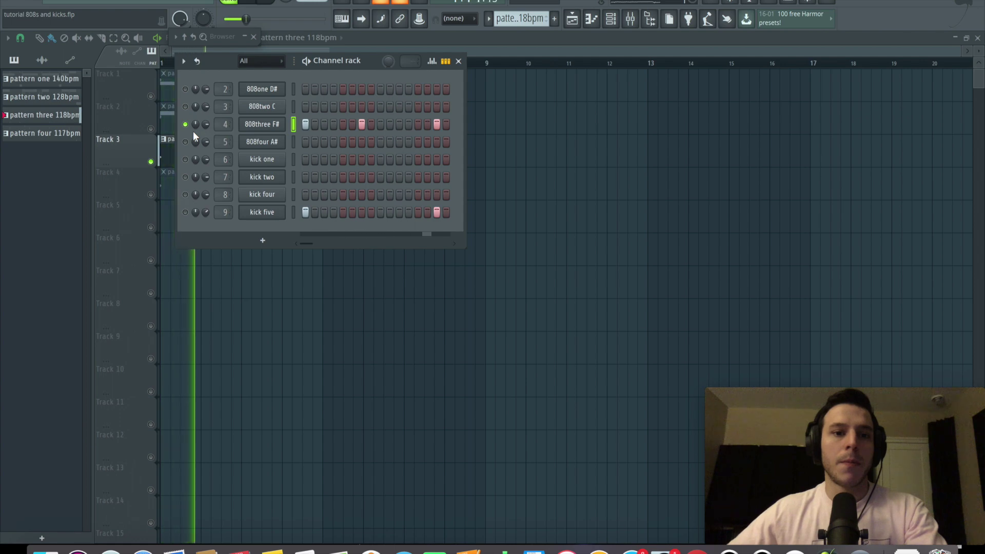
pyautogui.press('space')
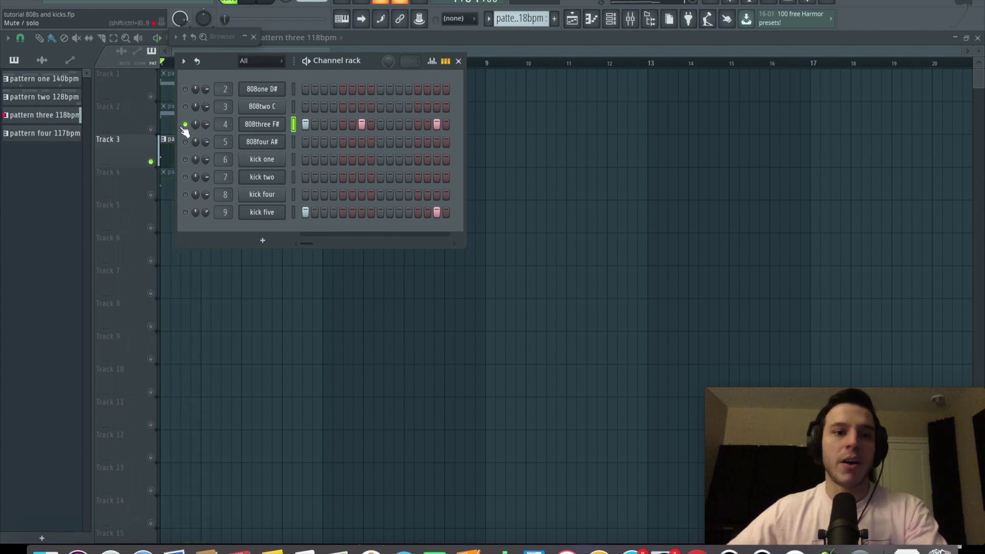
# Step: Move the kick five steps of pattern three to kick four, and audition them with 808three F#
pyautogui.rightClick(187, 127)
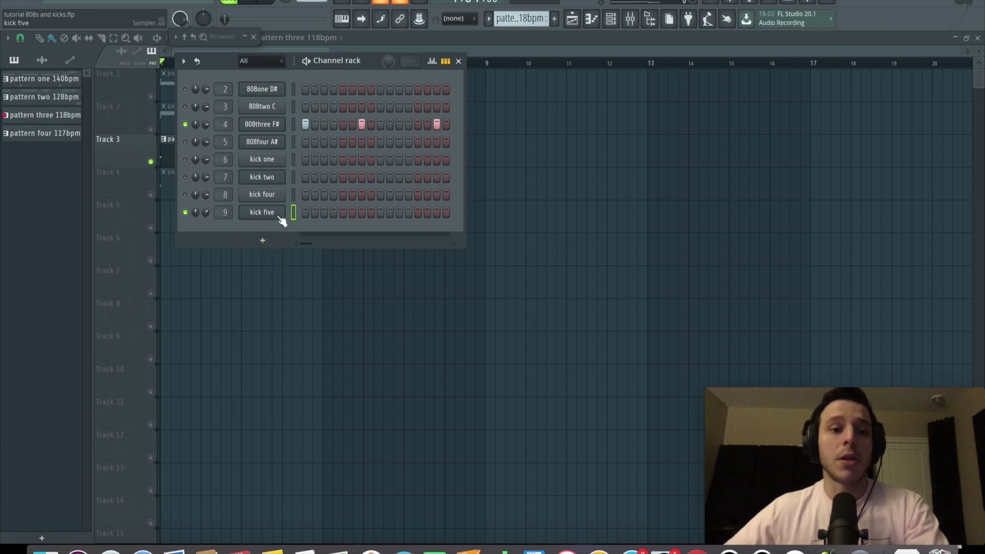
pyautogui.rightClick(262, 194)
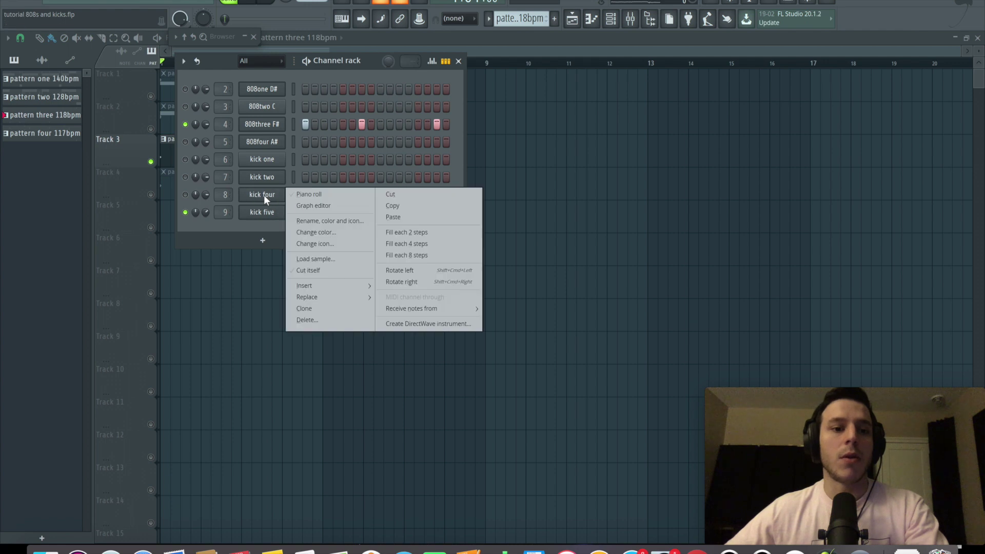
pyautogui.click(404, 217)
pyautogui.press('space')
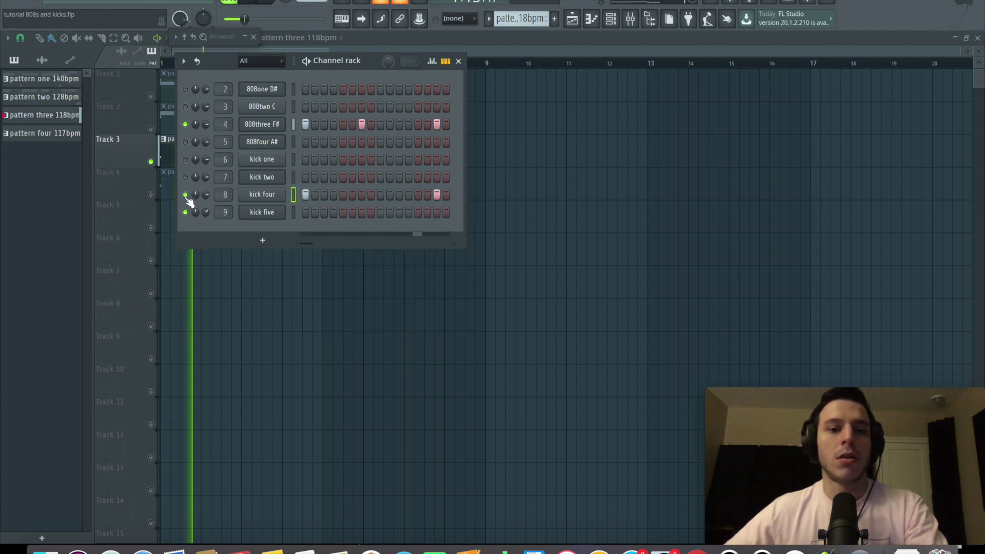
pyautogui.press('space')
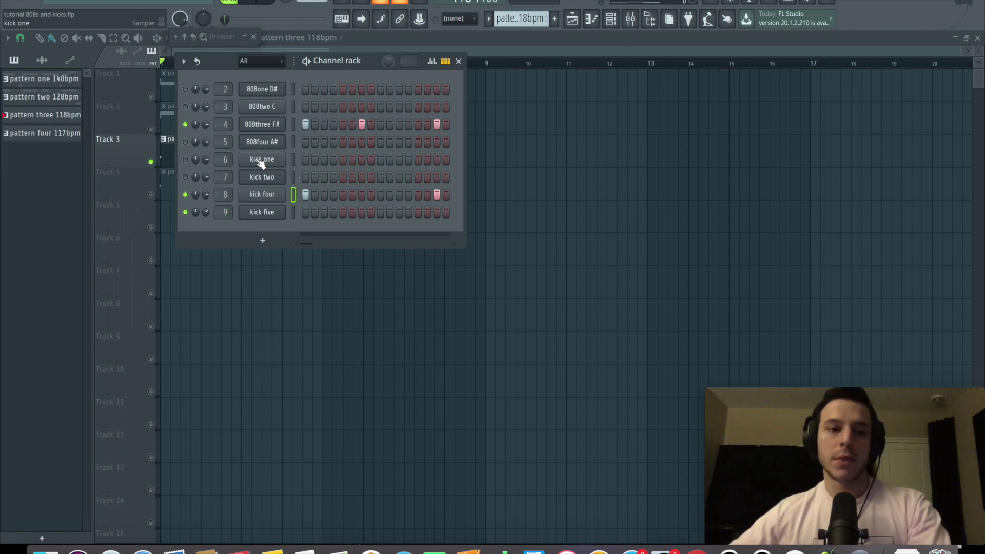
# Step: Show the mixer and audition the kick four track soloed during pattern three playback
pyautogui.press('F9')
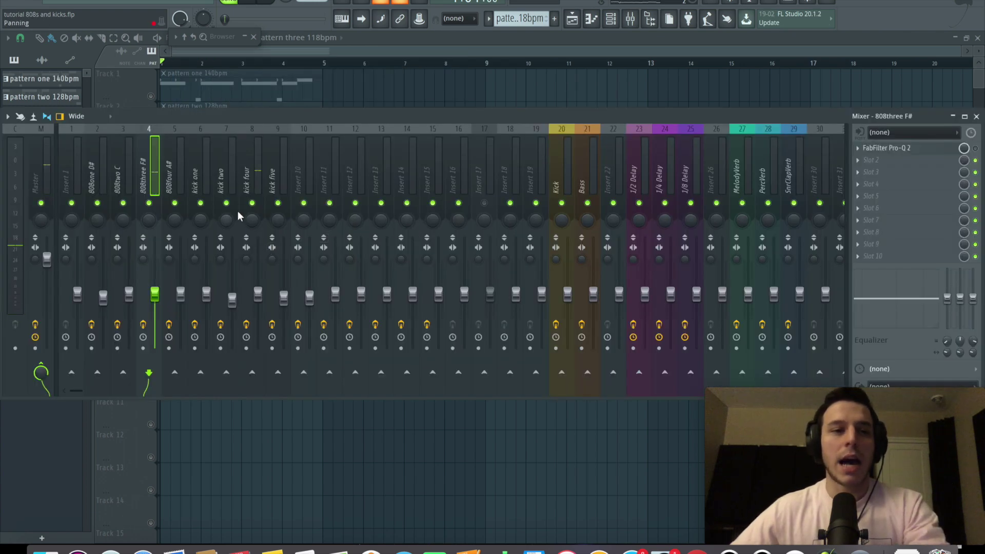
pyautogui.press('space')
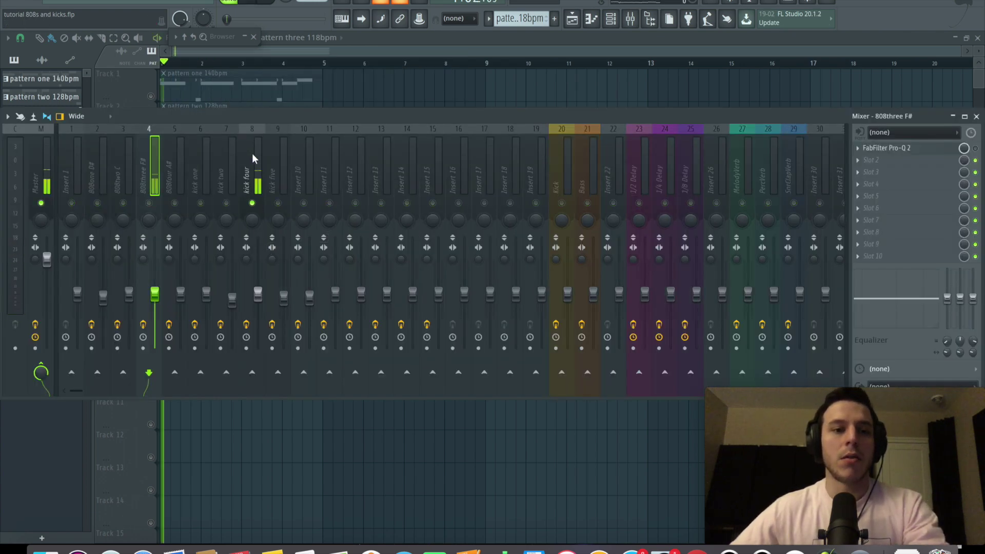
pyautogui.click(252, 153)
pyautogui.press('space')
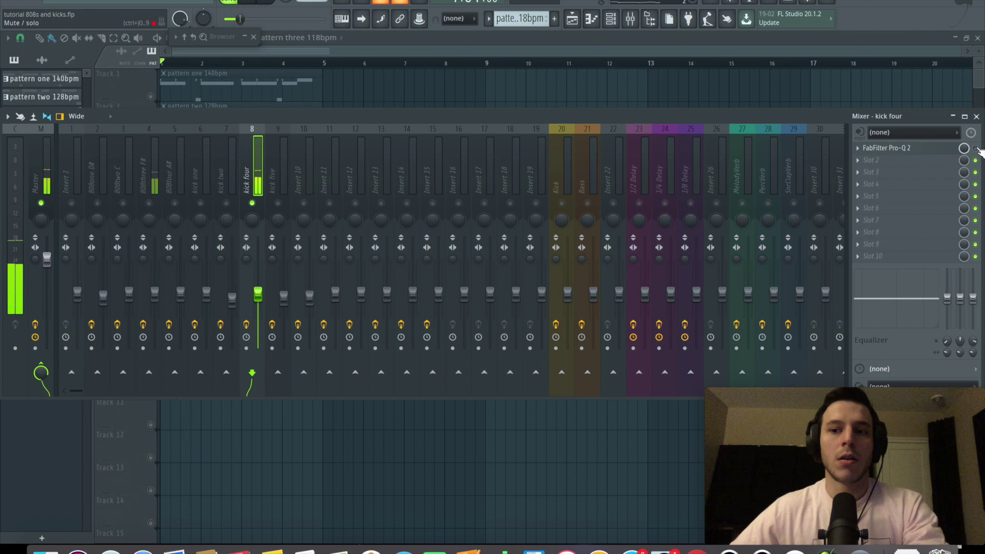
# Step: Lower the low cut in kick four's FabFilter Pro-Q 2 to about 10 Hz and listen to the result
pyautogui.click(919, 149)
pyautogui.press('space')
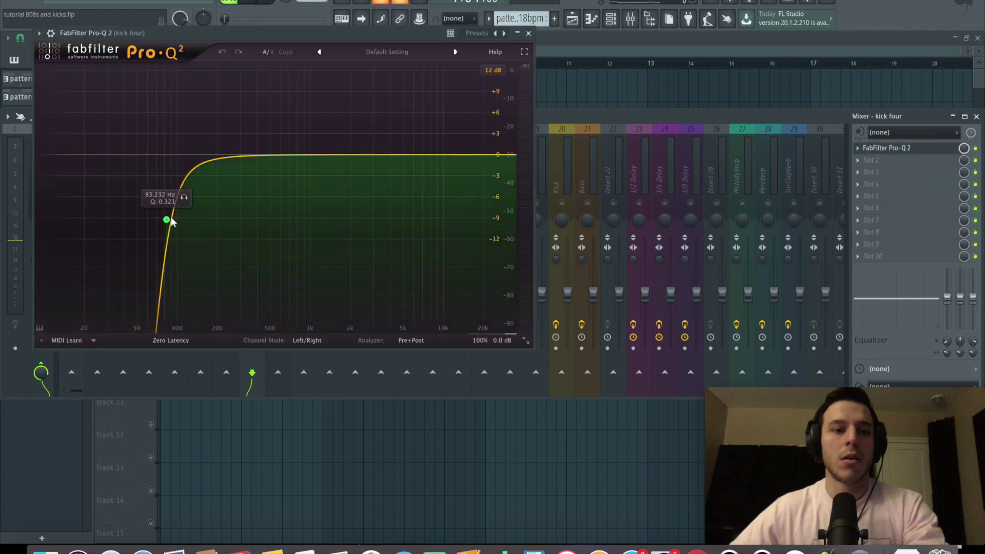
pyautogui.moveTo(167, 220); pyautogui.dragTo(46, 221)
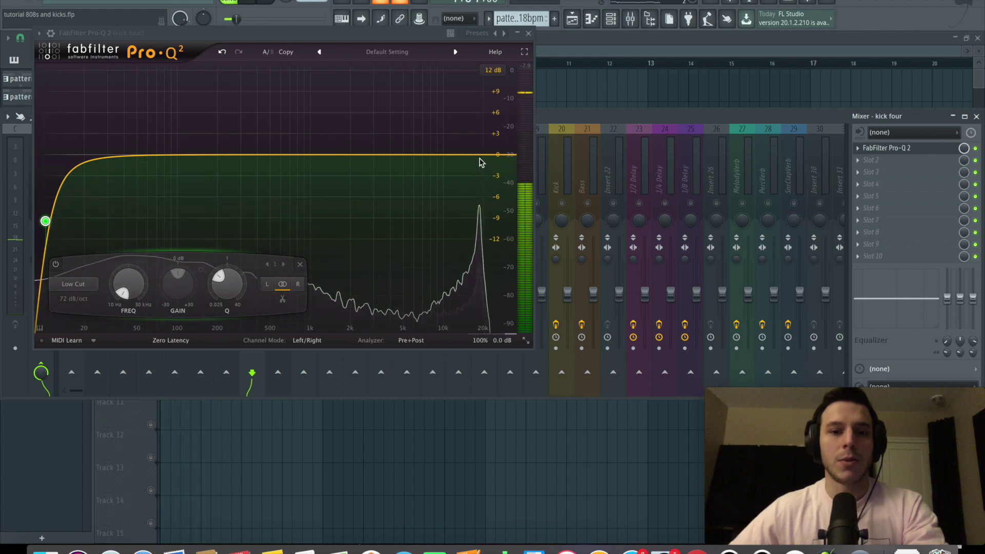
pyautogui.press('space')
# Step: Add a 96 dB/oct high cut at about 9.7 kHz to kick four's FabFilter Pro-Q 2
pyautogui.doubleClick(468, 155)
pyautogui.moveTo(468, 156); pyautogui.dragTo(442, 210)
pyautogui.rightClick(460, 159)
pyautogui.click(608, 223)
# Step: Compare kick four's playback with FabFilter Pro-Q 2 enabled and bypassed
pyautogui.press('space')
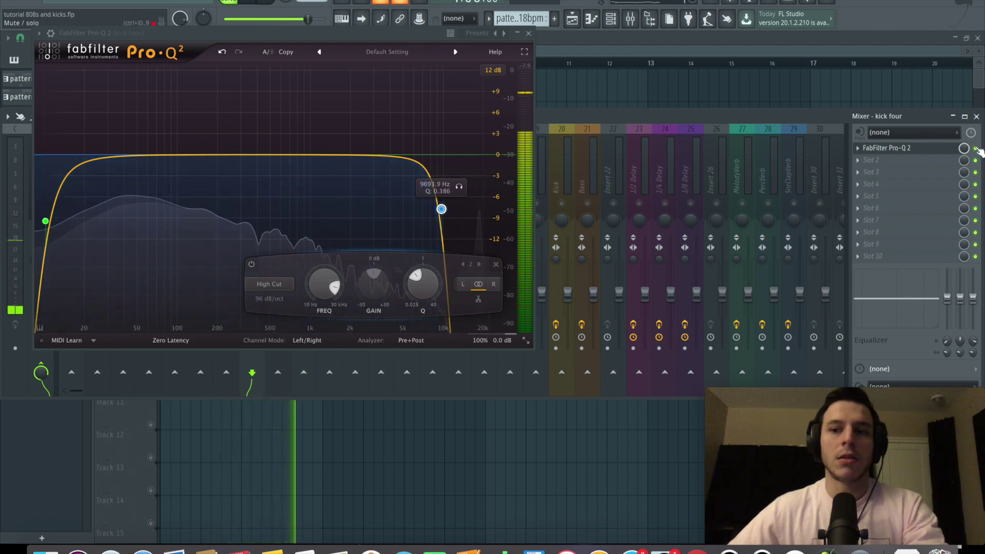
pyautogui.press('space')
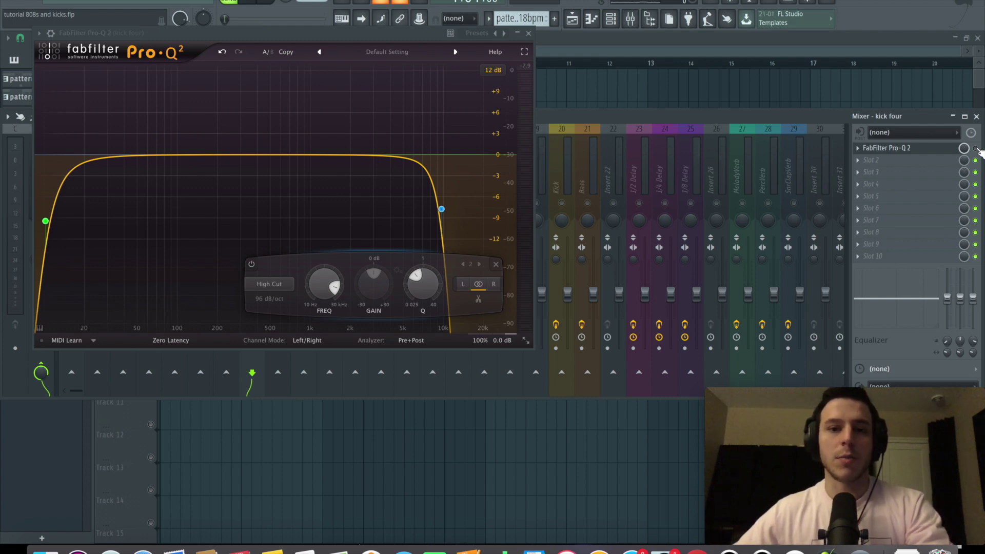
pyautogui.click(973, 149)
# Step: Select the 808three F# mixer track and check its level by playing pattern three
pyautogui.click(155, 290)
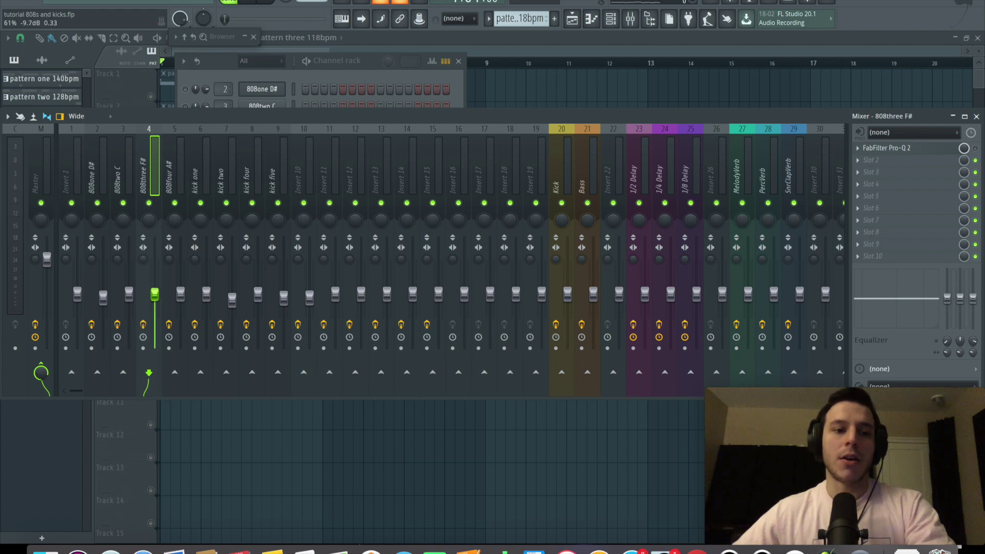
pyautogui.press('space')
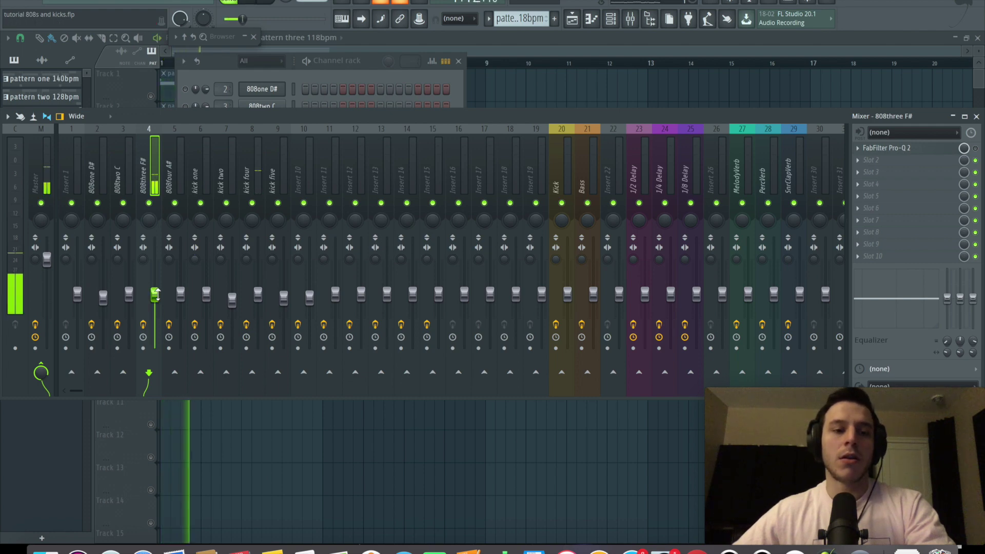
pyautogui.press('space')
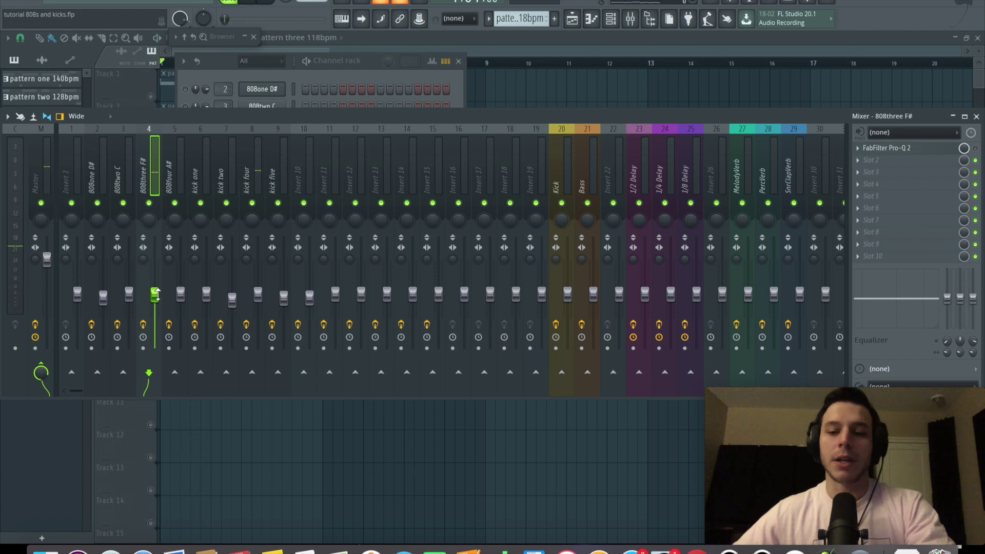
# Step: Raise the 808three F# mixer fader to about -8.2 dB and play pattern three to check the balance
pyautogui.moveTo(155, 294); pyautogui.dragTo(155, 289)
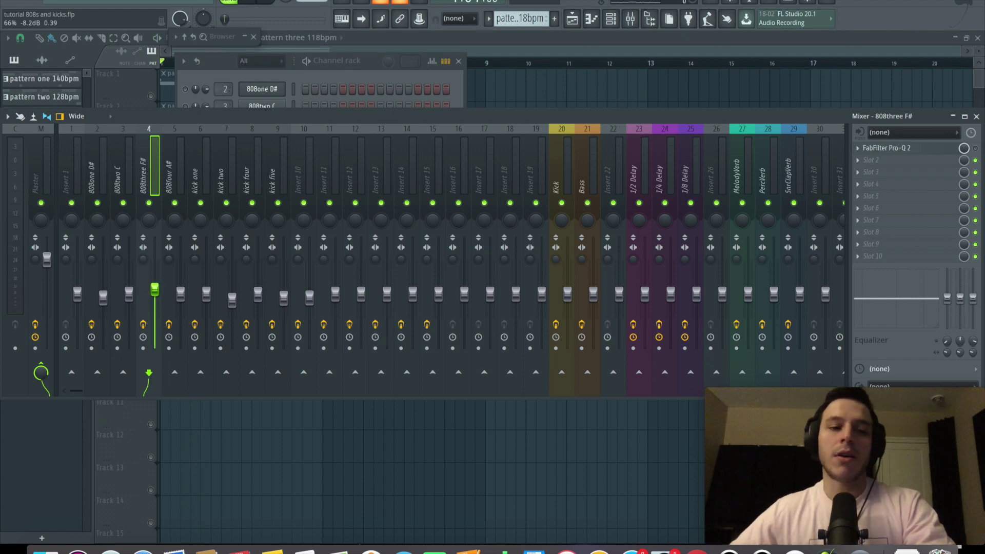
pyautogui.press('space')
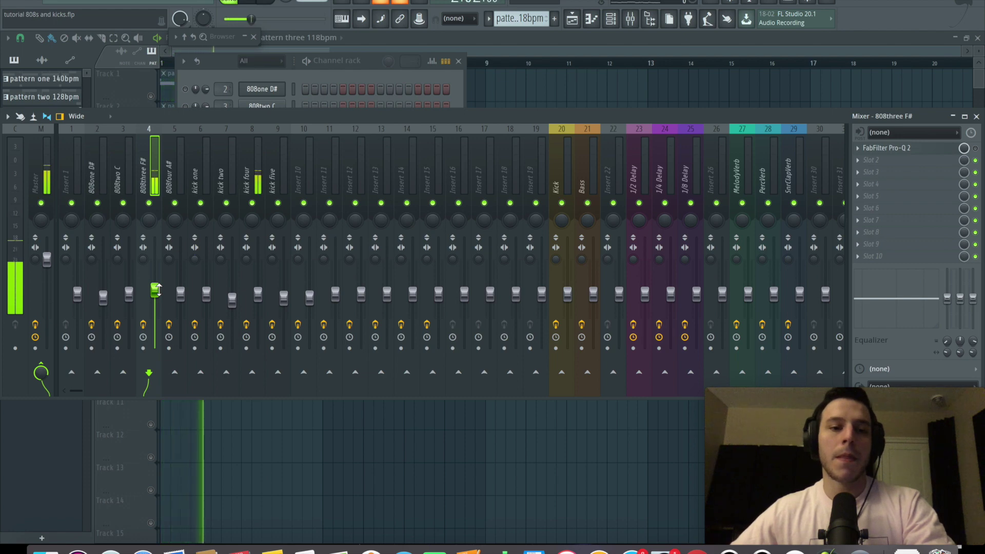
pyautogui.press('space')
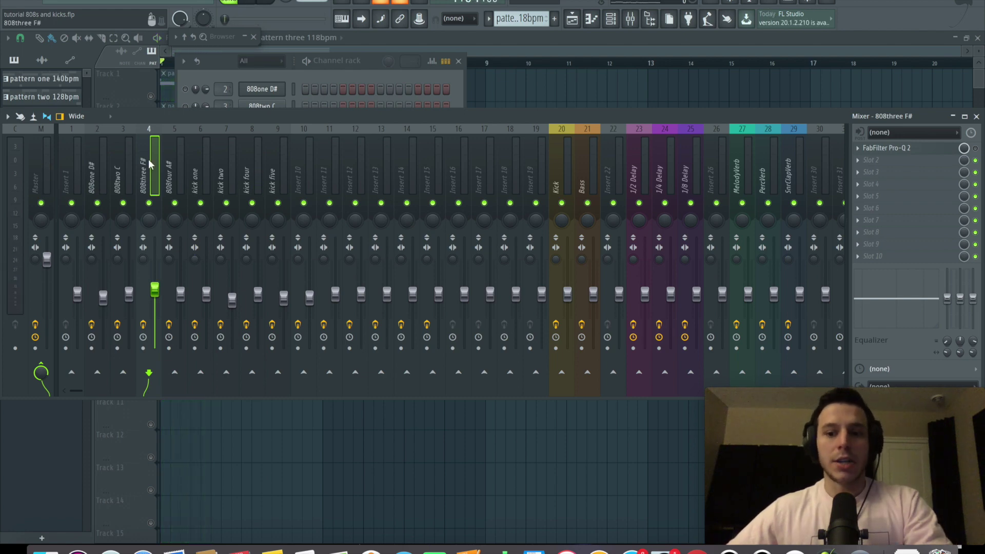
pyautogui.press('space')
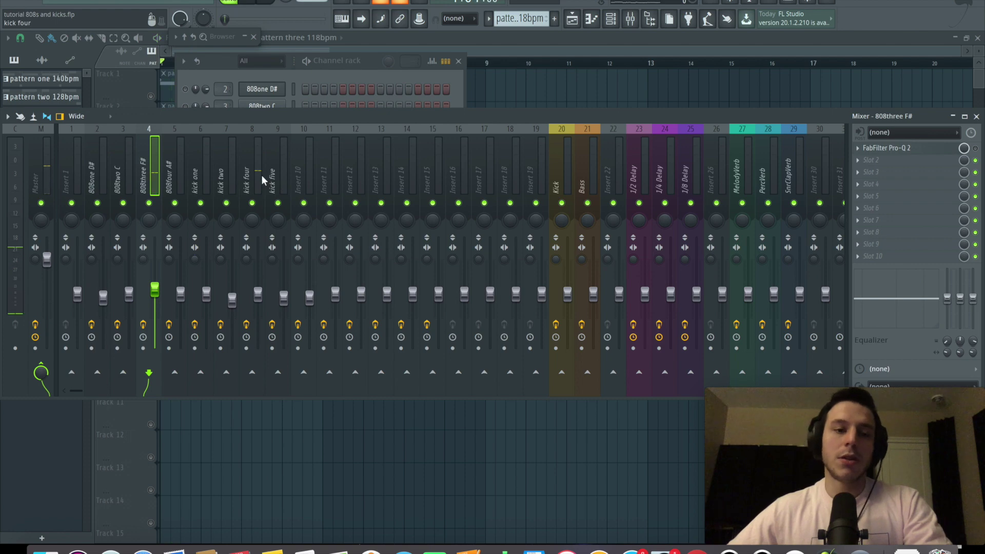
# Step: Sidechain the kick four mixer track to the 808three F# track
pyautogui.click(252, 155)
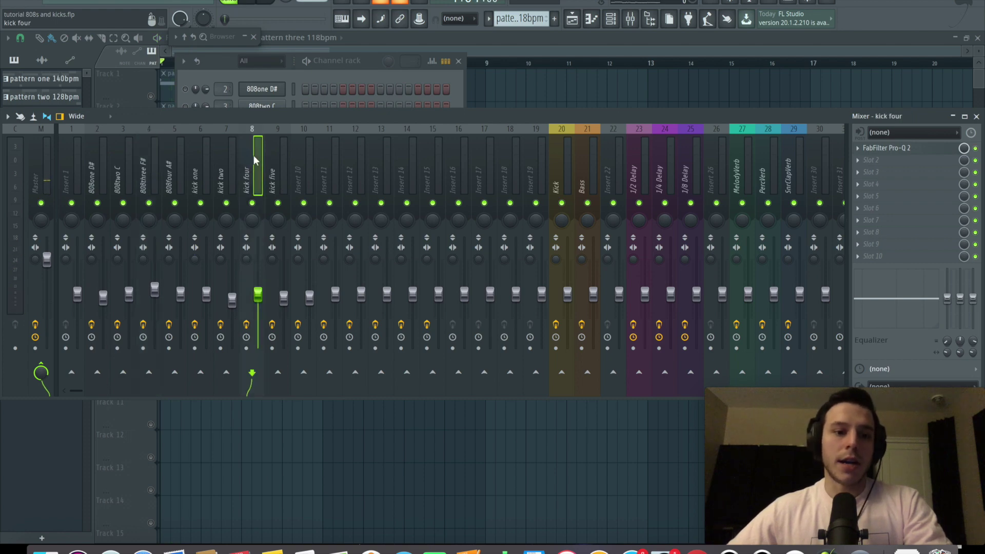
pyautogui.rightClick(149, 375)
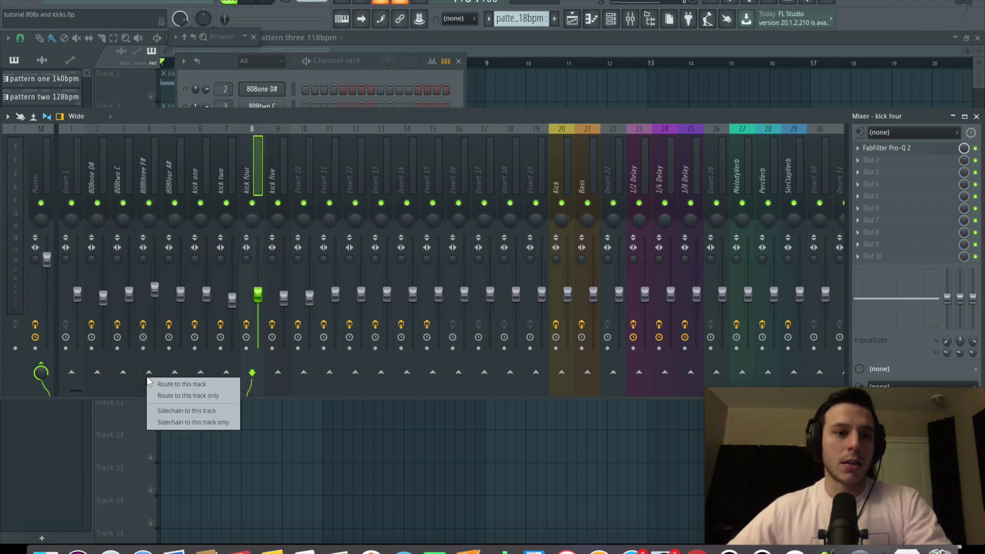
pyautogui.click(164, 411)
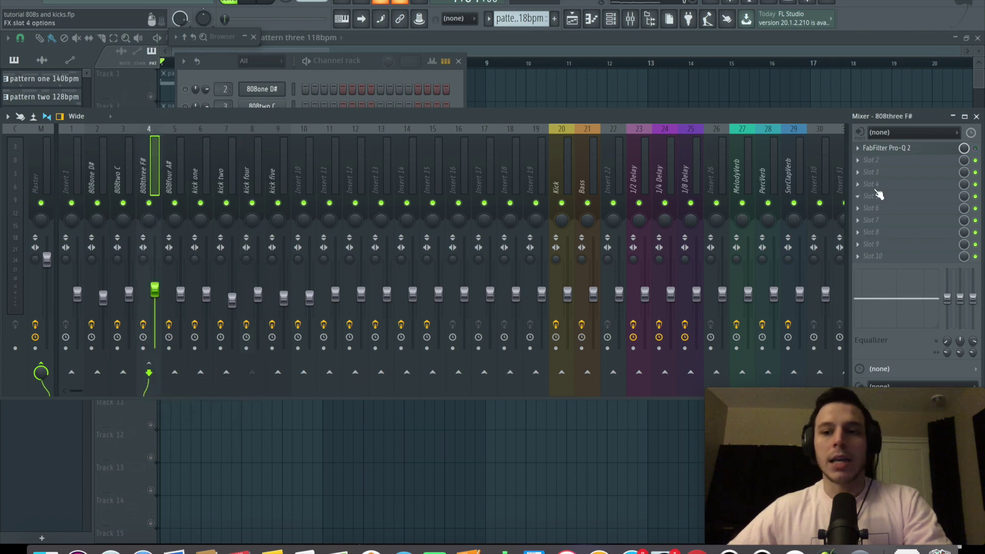
# Step: Load Fruity Limiter in slot 4 of 808three F# and set the compressor's sidechain input to 1, with a ratio of 5.1:1
pyautogui.click(862, 186)
pyautogui.click(813, 211)
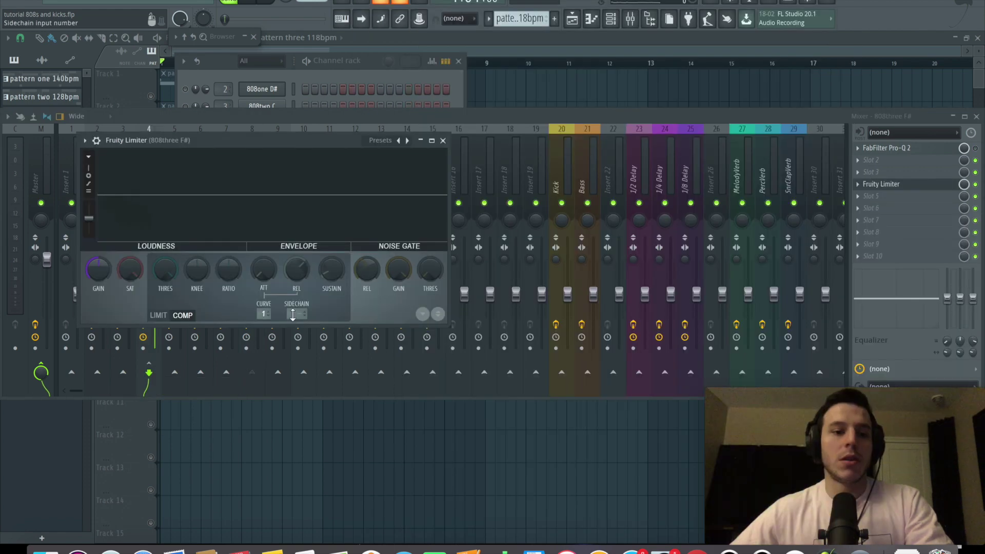
pyautogui.click(295, 314)
pyautogui.click(315, 337)
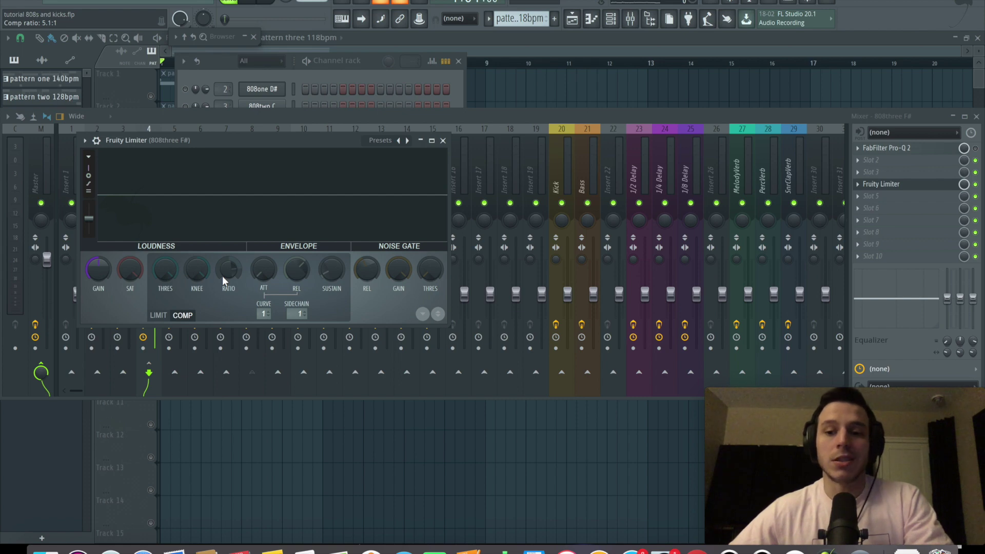
# Step: Set the sidechain compressor's threshold to about -17.4 dB and adjust its release by ear while playing pattern three
pyautogui.press('space')
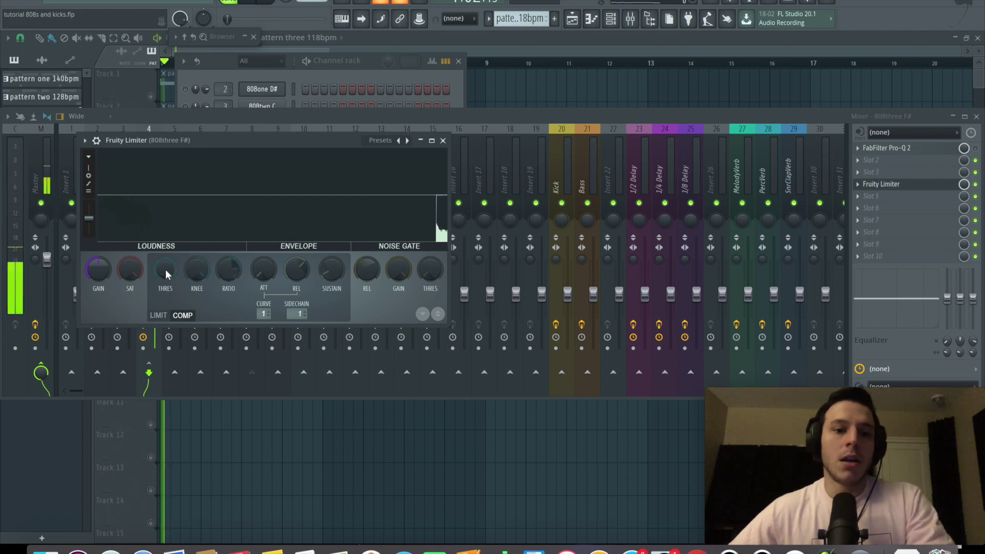
pyautogui.moveTo(165, 270); pyautogui.dragTo(165, 305)
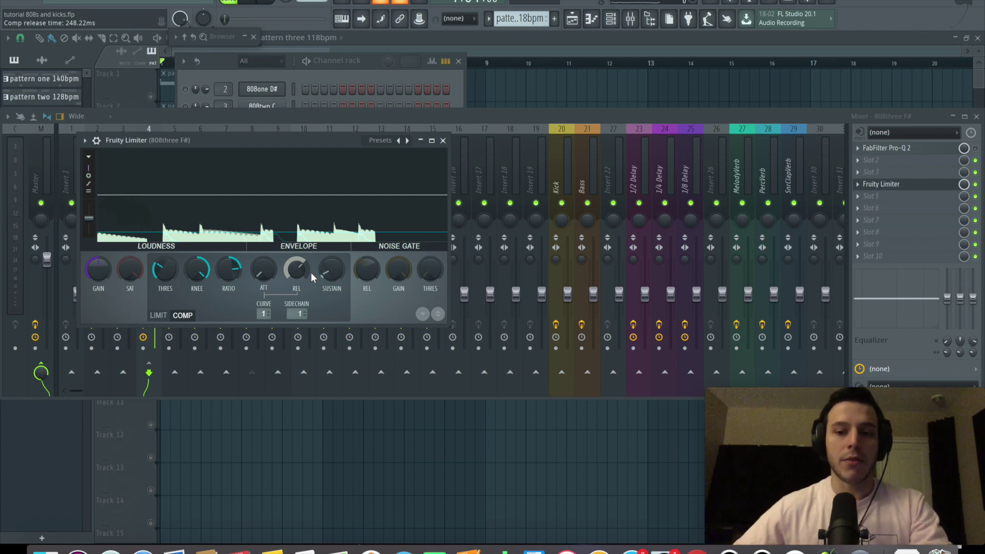
pyautogui.press('space')
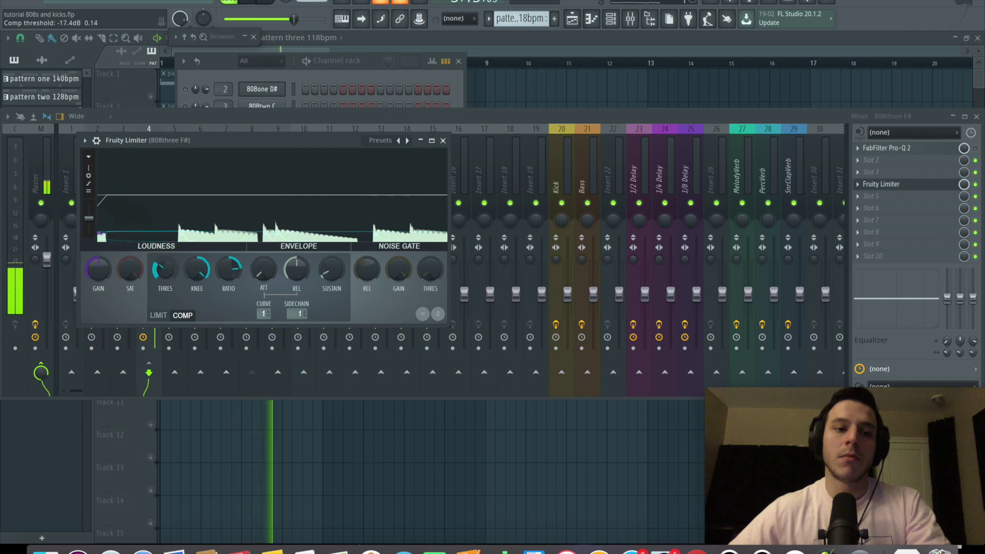
pyautogui.moveTo(297, 281); pyautogui.dragTo(310, 271)
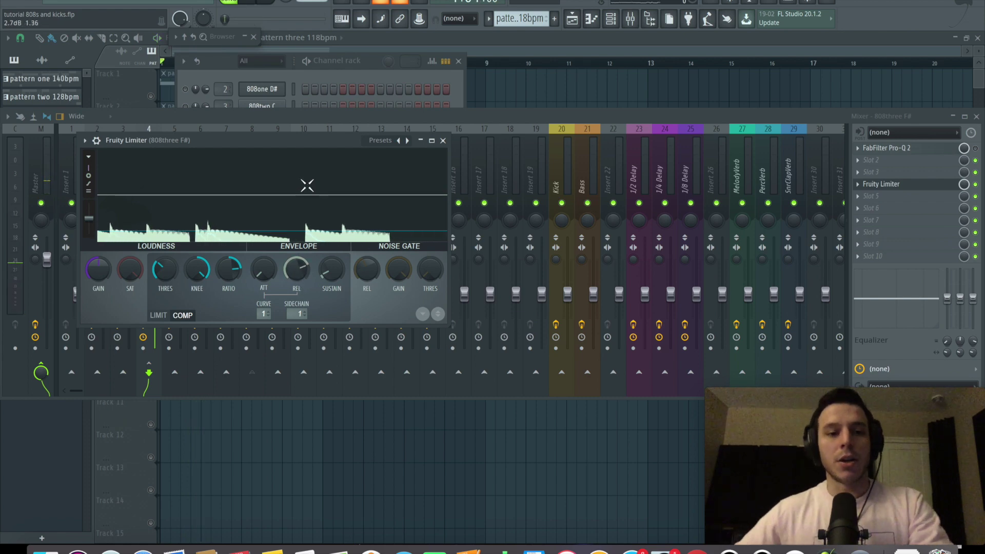
# Step: Put away the mixer and channel rack and play pattern four from the playlist
pyautogui.press('F9')
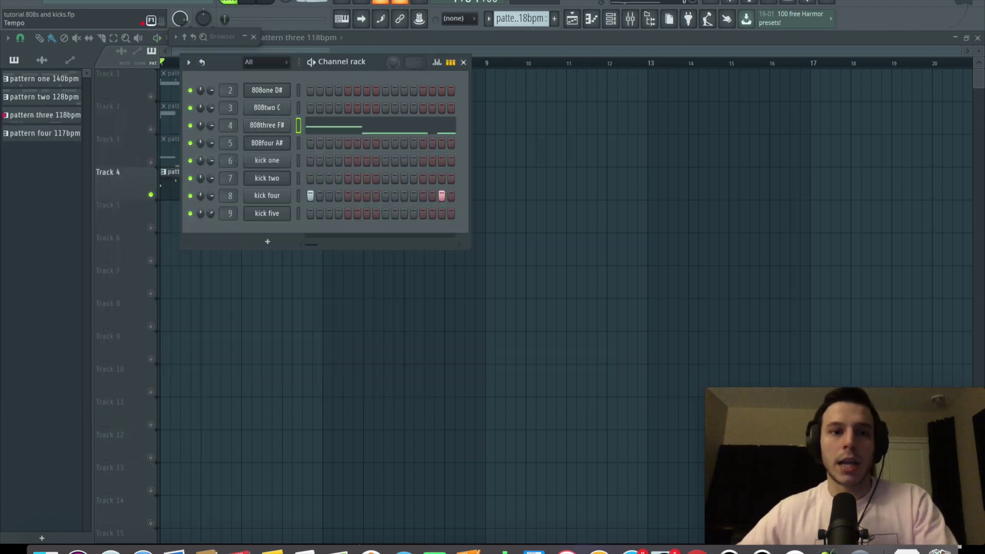
pyautogui.press('F6')
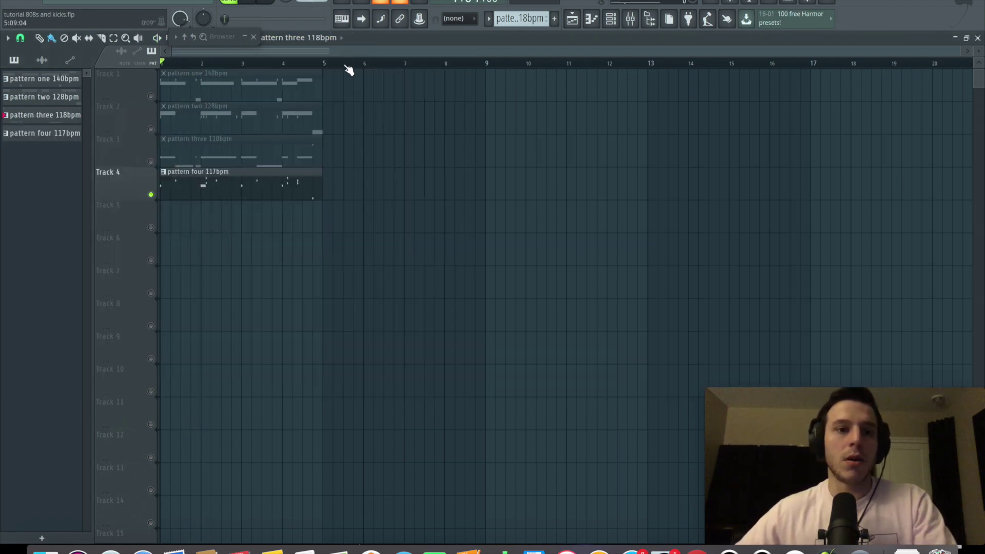
pyautogui.press('space')
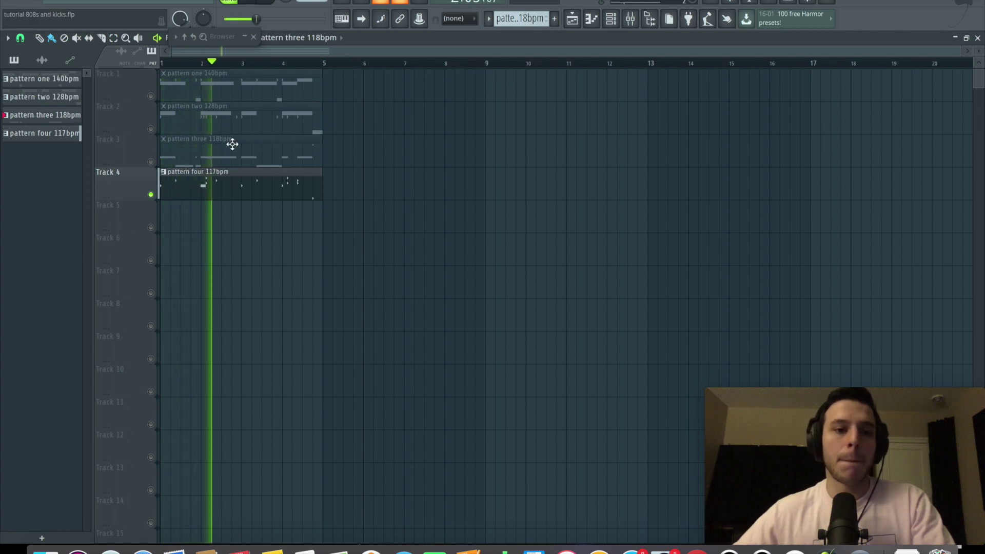
# Step: Move pattern four's kick notes from the kick two channel to the kick four channel
pyautogui.press('F6')
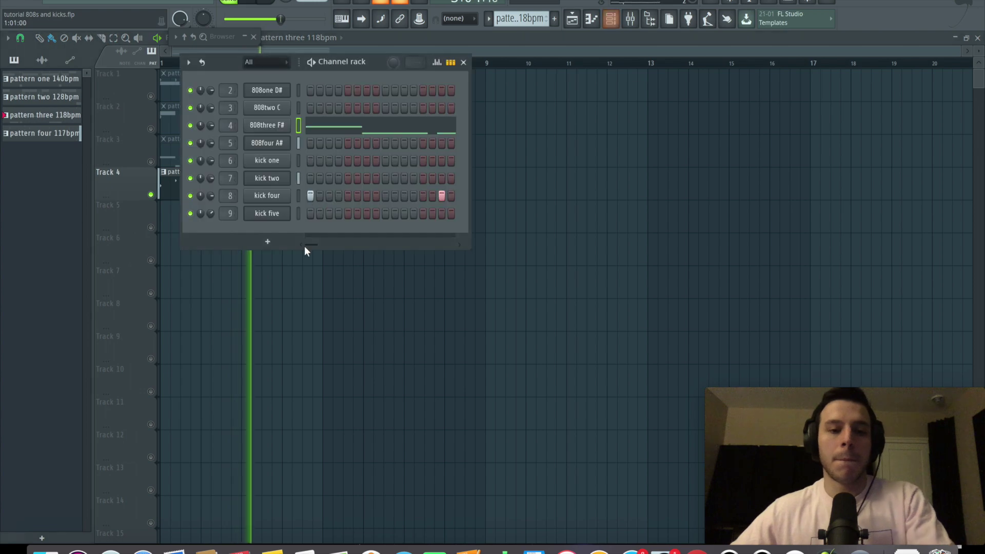
pyautogui.rightClick(267, 184)
pyautogui.click(280, 208)
pyautogui.rightClick(284, 198)
pyautogui.click(442, 221)
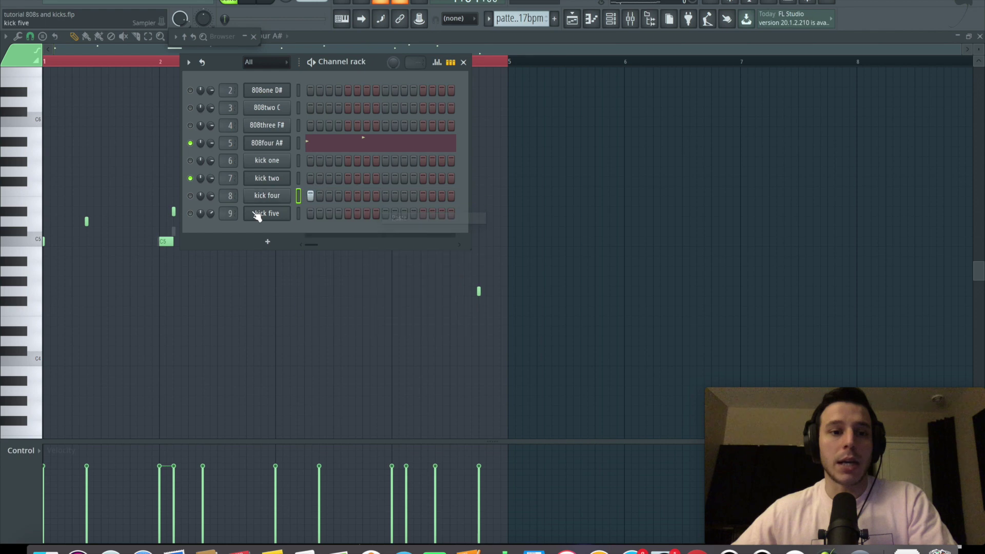
# Step: Play kick four instead of kick two with 808four A#, adjust kick four's channel volume, and check its sample settings
pyautogui.click(191, 178)
pyautogui.press('space')
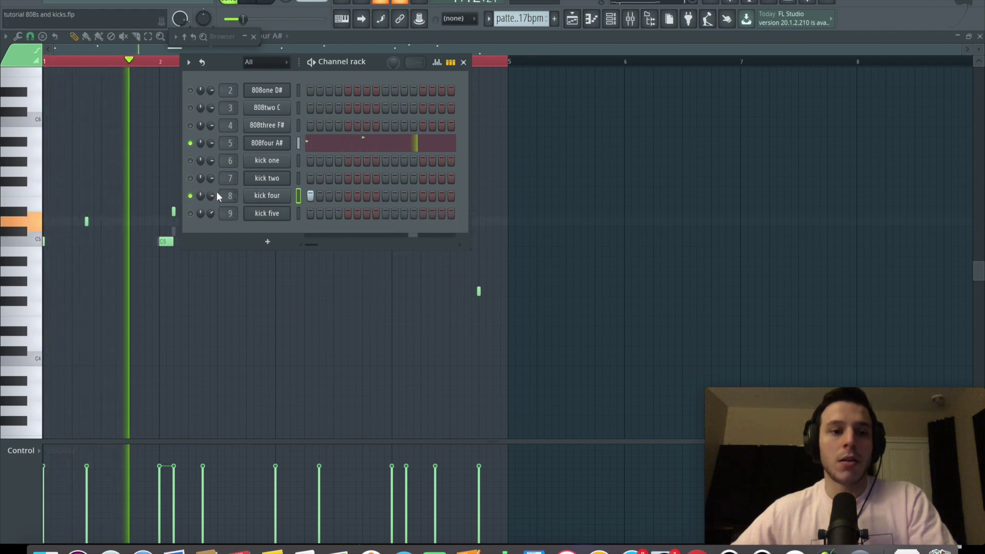
pyautogui.moveTo(211, 195); pyautogui.dragTo(211, 210)
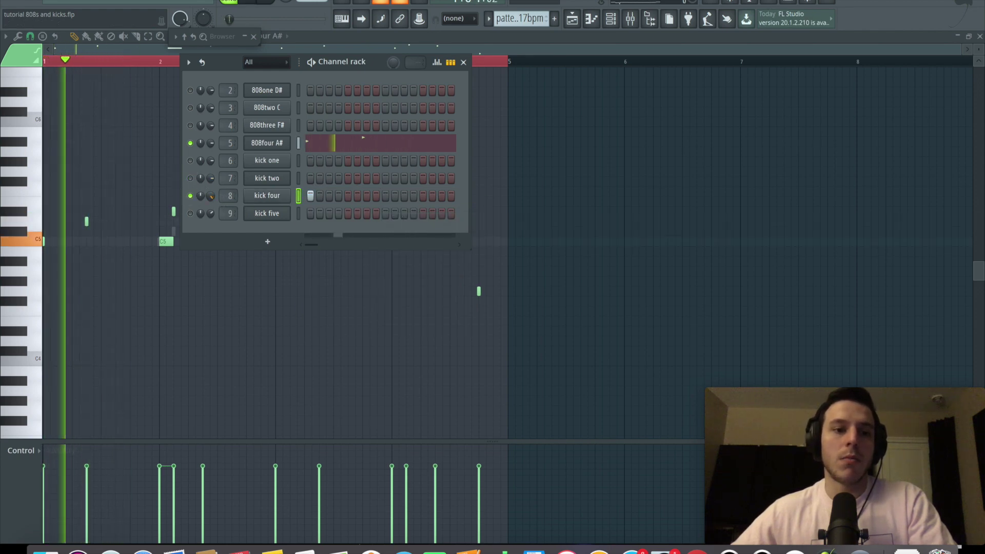
pyautogui.click(266, 197)
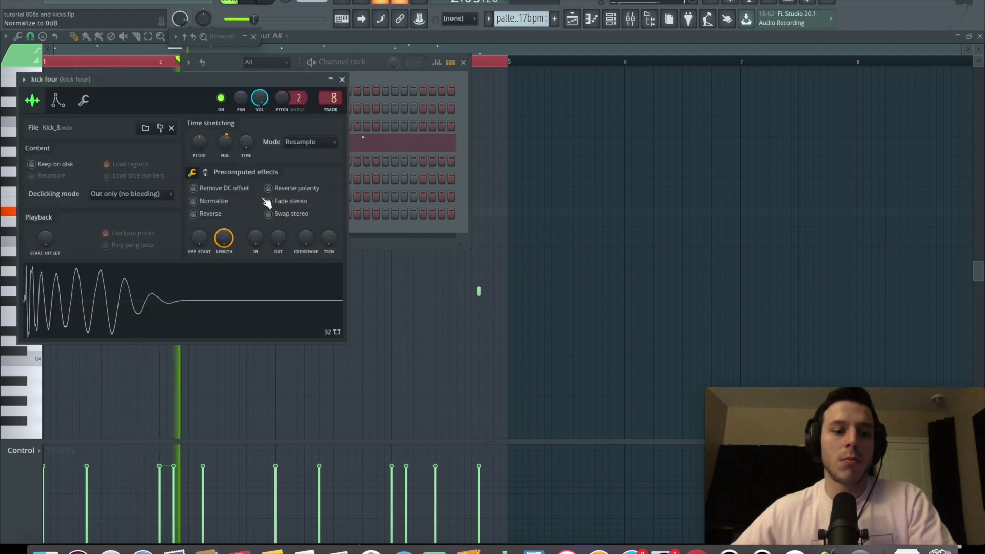
pyautogui.click(341, 79)
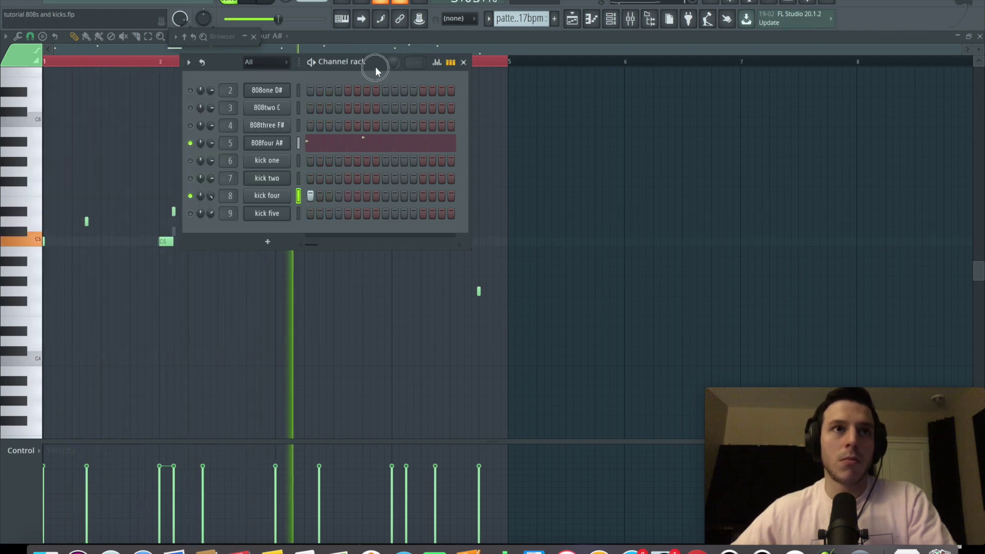
# Step: Set the time-stretching mode of the 808four A# sample to e2 transient
pyautogui.click(257, 143)
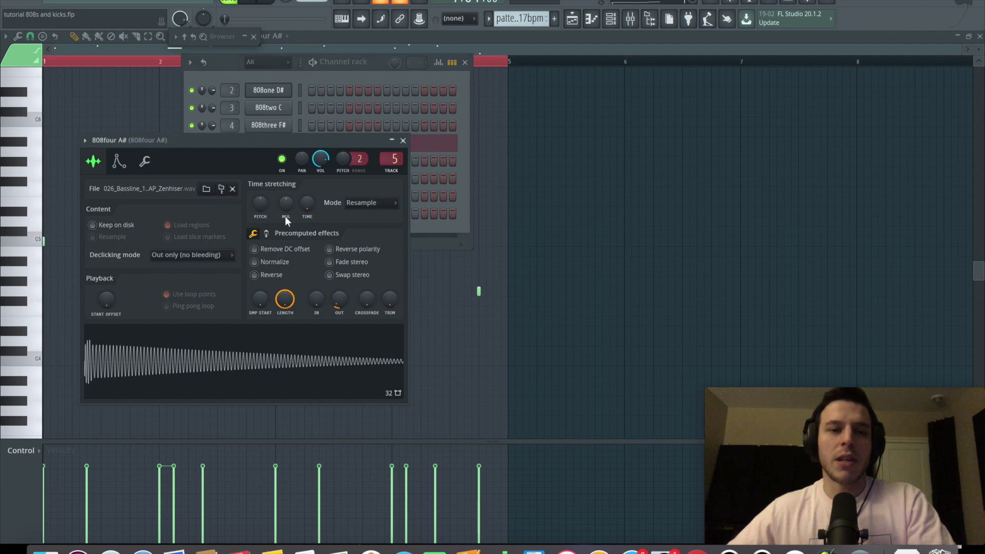
pyautogui.click(370, 204)
pyautogui.click(399, 231)
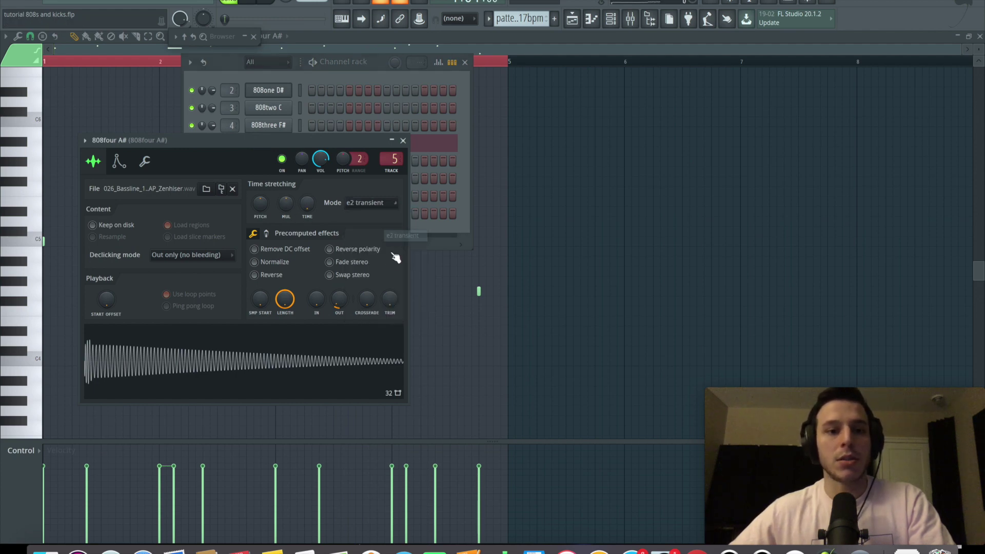
# Step: Adjust 808four A#'s time-stretch multiplier by ear, around 82.64%, while playing pattern four
pyautogui.press('space')
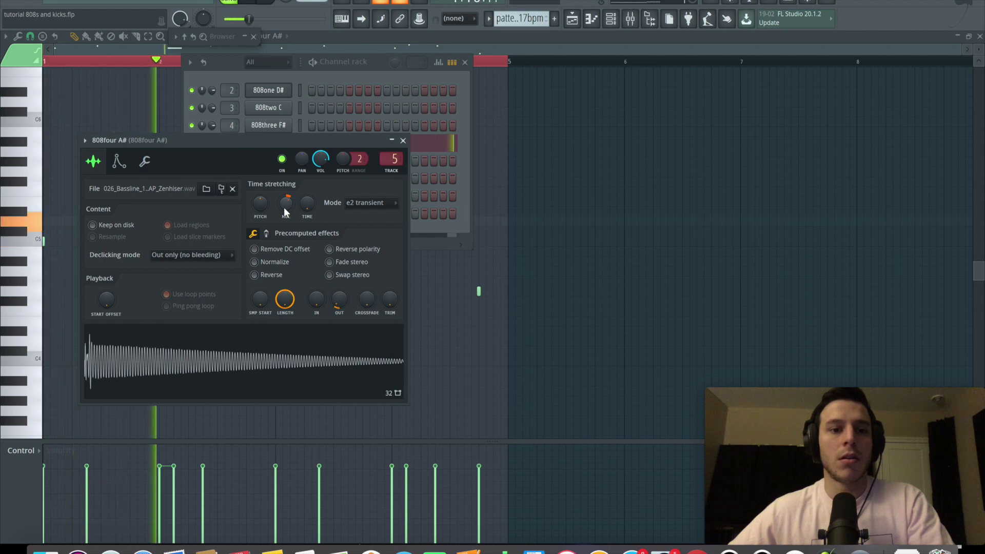
pyautogui.press('space')
pyautogui.moveTo(286, 210); pyautogui.dragTo(286, 208)
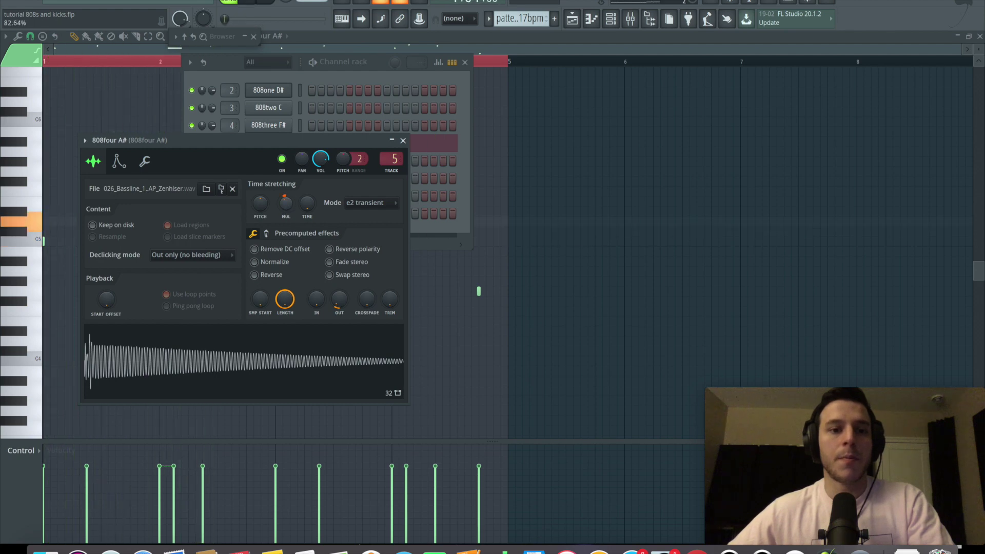
pyautogui.press('space')
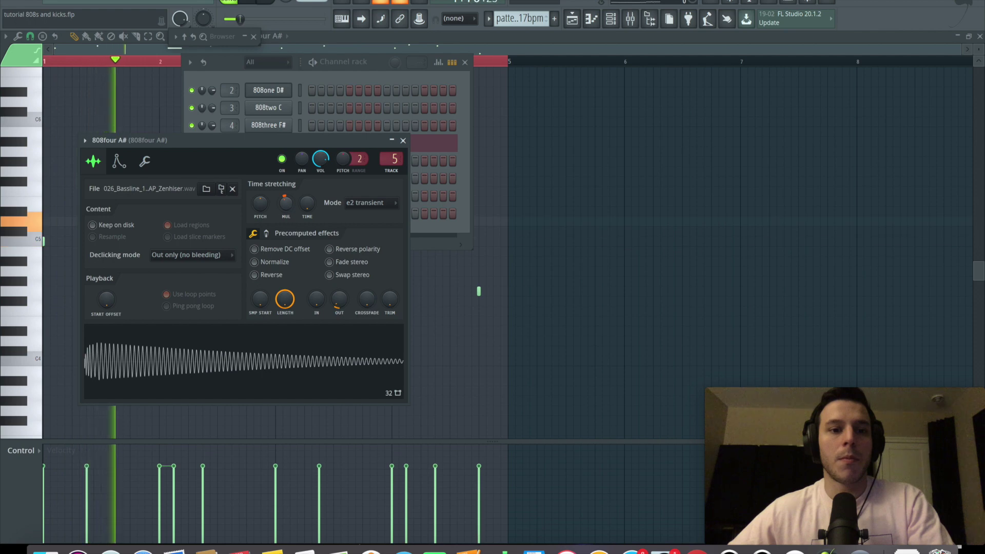
pyautogui.moveTo(286, 203); pyautogui.dragTo(287, 201)
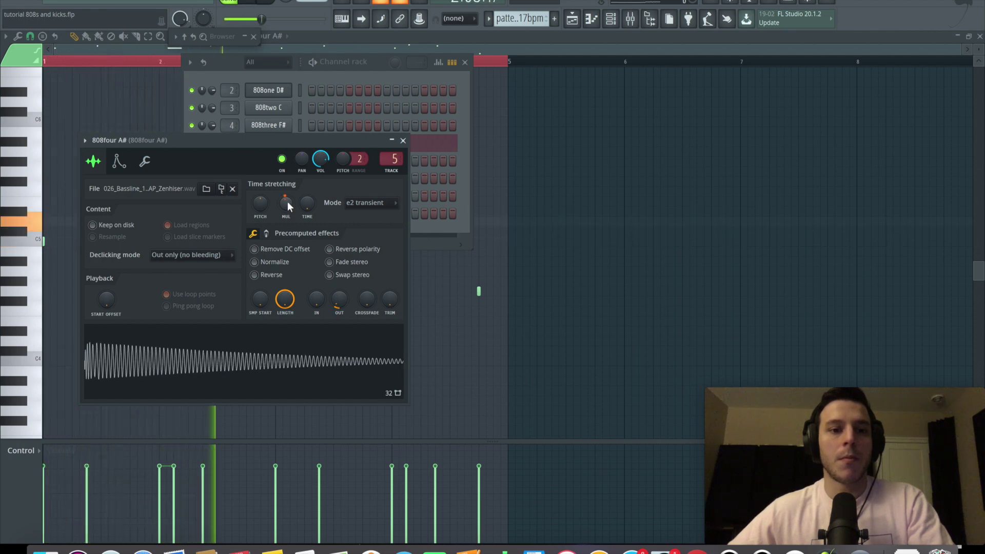
pyautogui.moveTo(261, 19); pyautogui.dragTo(310, 19)
pyautogui.hotkey('ctrl', 's')
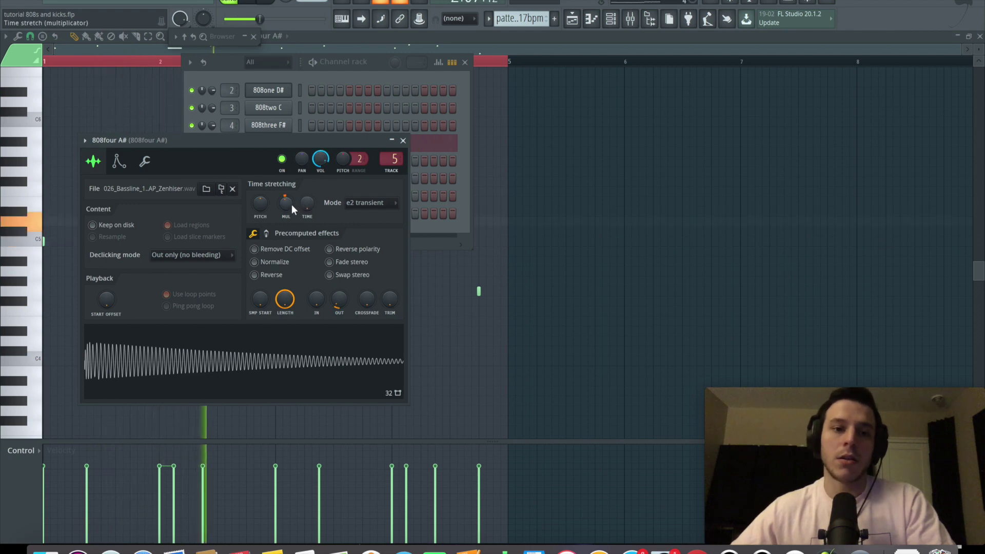
# Step: Reset 808four A#'s time-stretch multiplier and listen to pattern four with the unstretched sample
pyautogui.press('space')
pyautogui.moveTo(287, 204); pyautogui.dragTo(287, 203)
pyautogui.press('space')
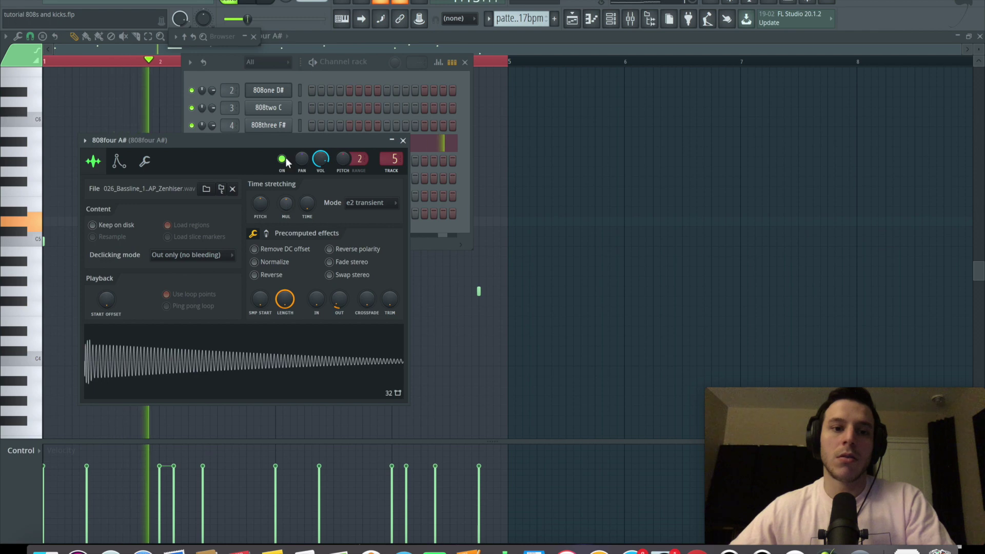
pyautogui.press('space')
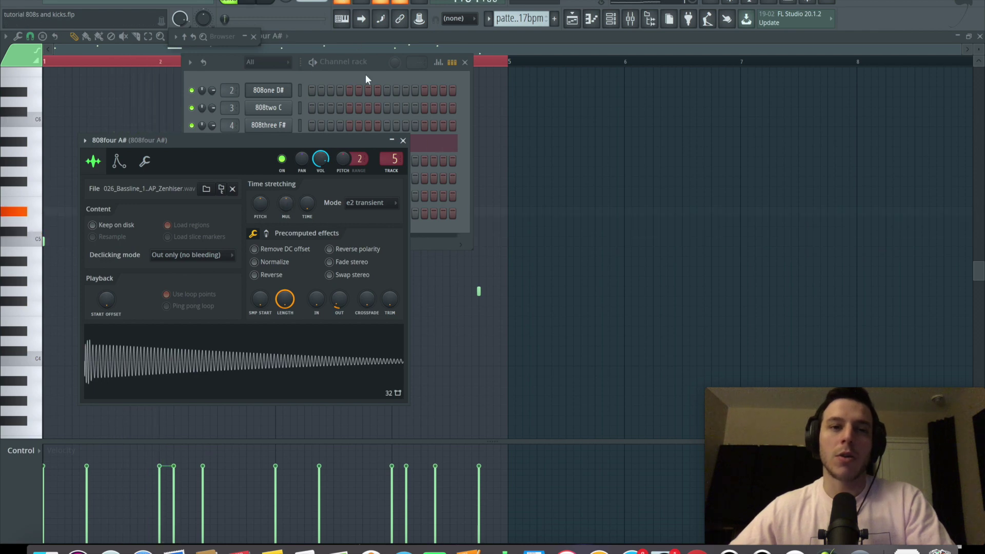
pyautogui.press('space')
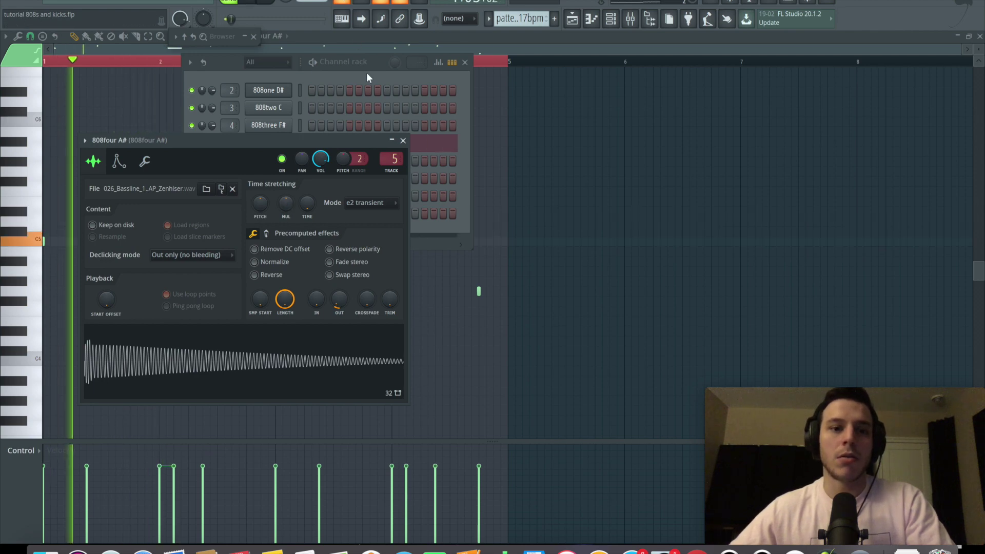
pyautogui.press('space')
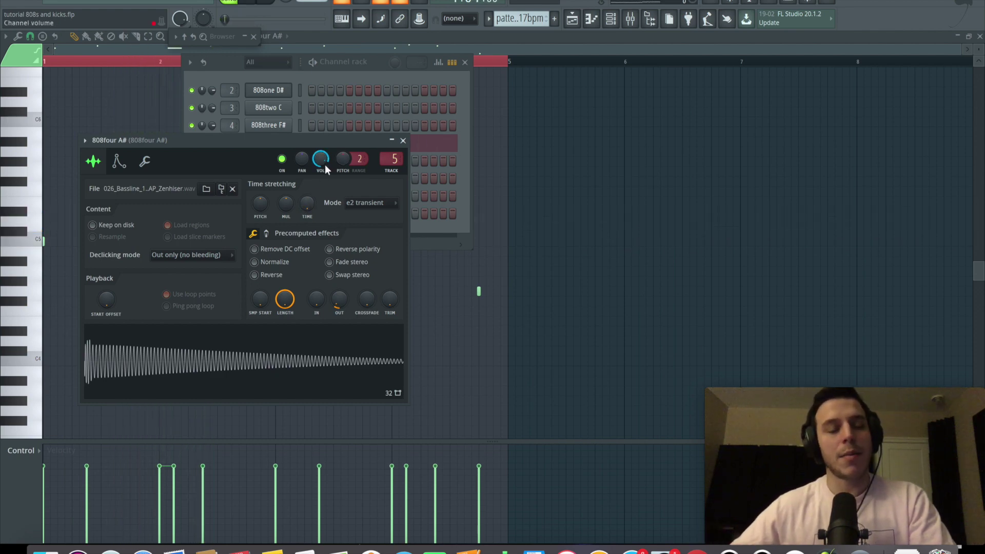
# Step: Reapply a slight time-stretch to 808four A# with the multiplier and play pattern four again
pyautogui.moveTo(286, 204); pyautogui.dragTo(286, 207)
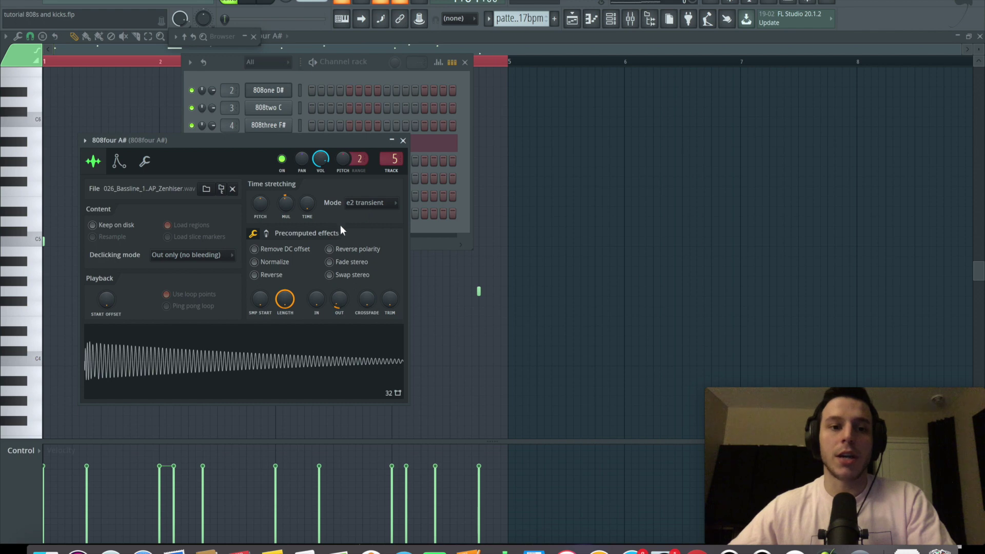
pyautogui.press('space')
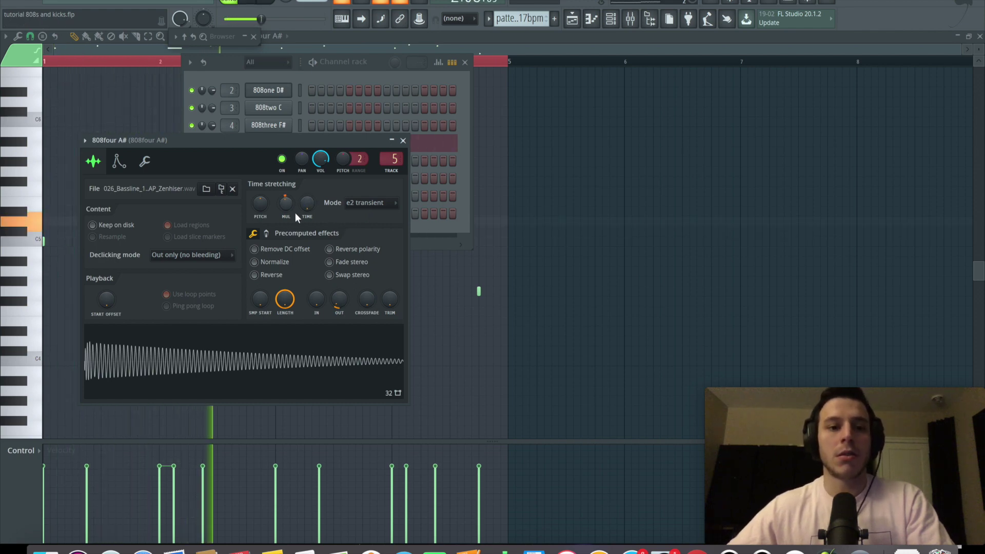
# Step: Fine-tune 808four A#'s time-stretch multiplier slightly while pattern four plays
pyautogui.moveTo(285, 209); pyautogui.dragTo(285, 211)
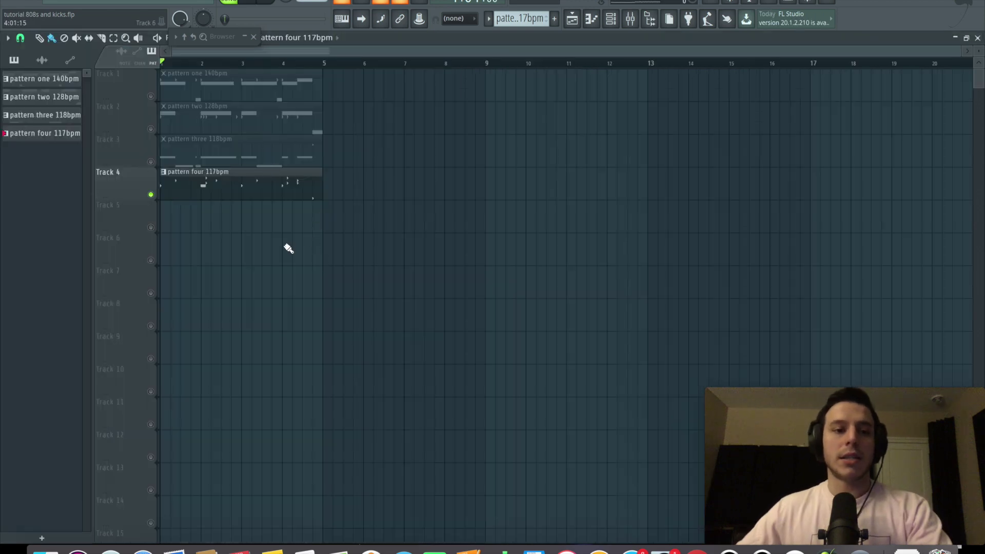
# Step: Enable 808four A#'s volume envelope with near-zero attack, full hold, and zero decay, sustain and release, playing the pattern briefly
pyautogui.press('F6')
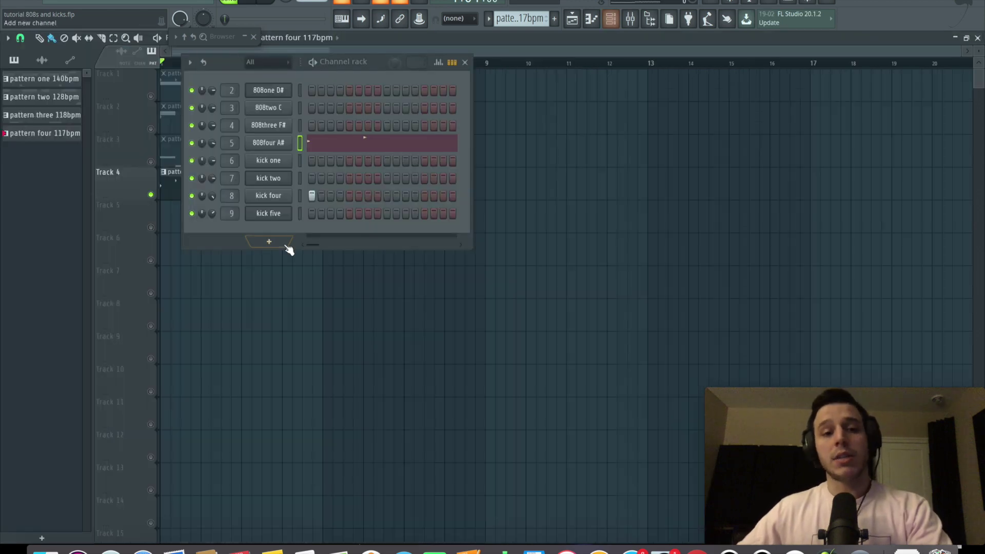
pyautogui.click(272, 145)
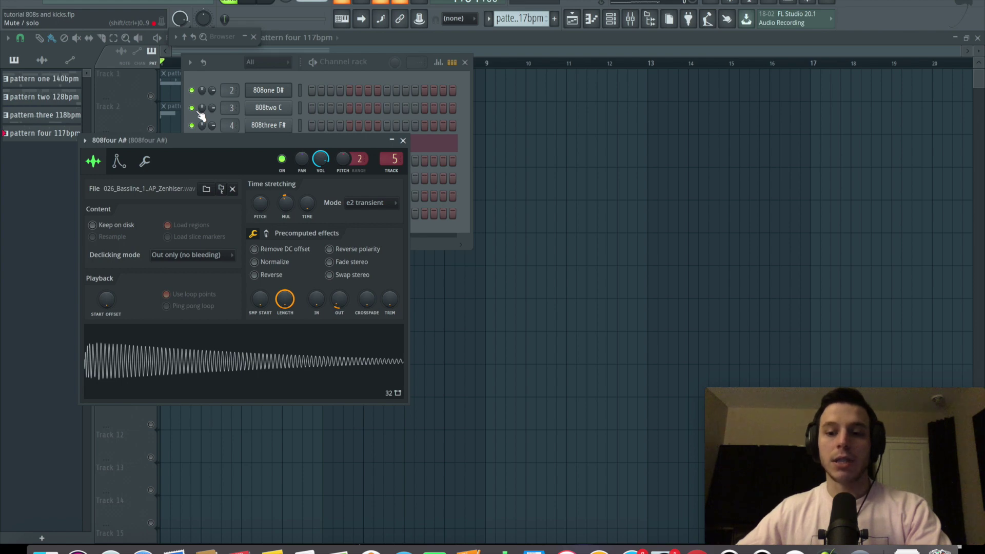
pyautogui.click(119, 162)
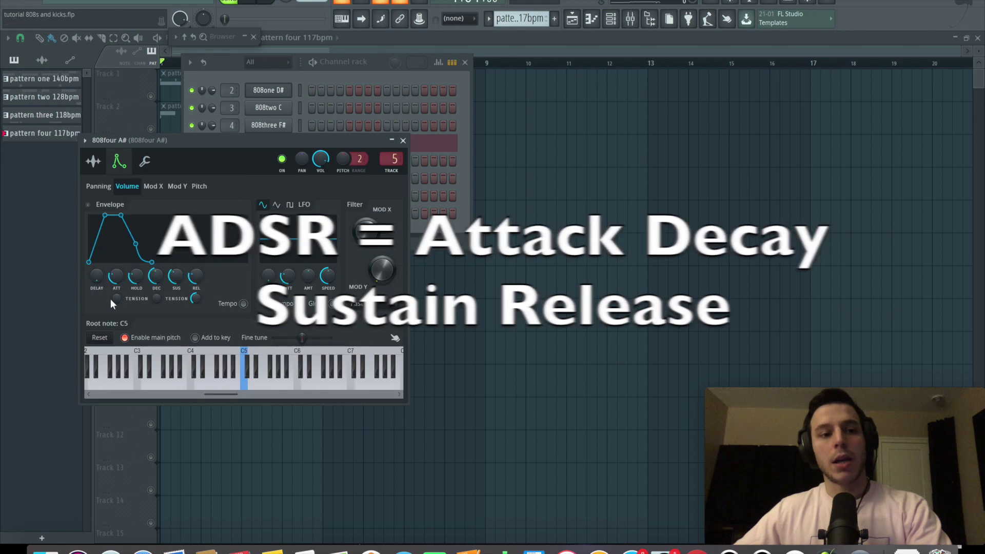
pyautogui.moveTo(115, 273); pyautogui.dragTo(197, 287)
pyautogui.press('space')
pyautogui.press('space')
pyautogui.moveTo(116, 275); pyautogui.dragTo(116, 273)
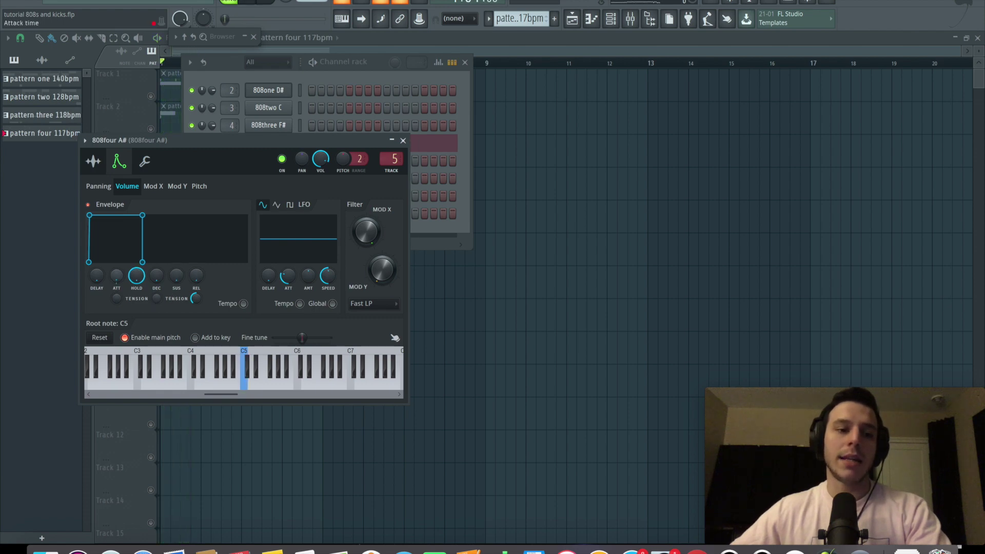
# Step: Solo the 808four A# channel and listen to pattern four with its volume envelope active
pyautogui.press('space')
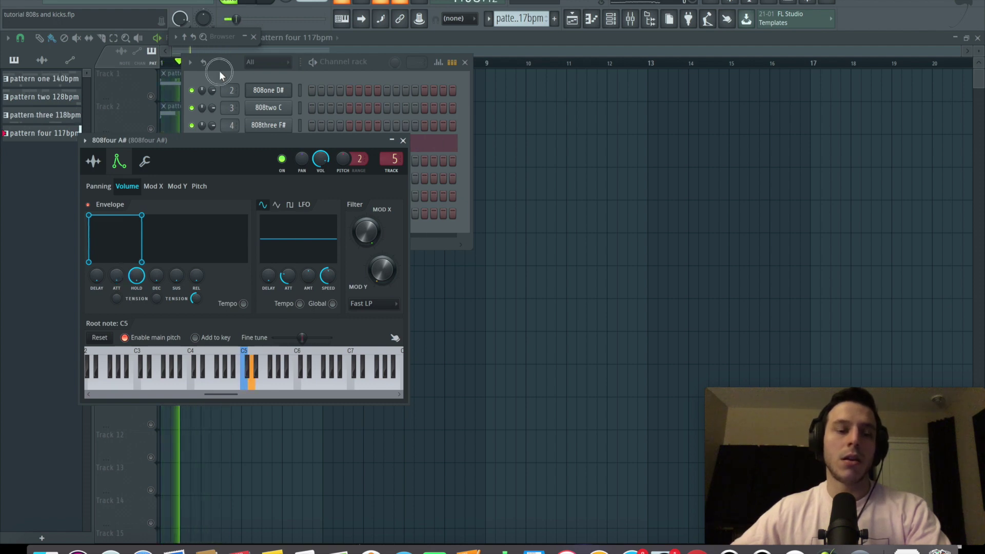
pyautogui.click(201, 163)
pyautogui.rightClick(196, 151)
pyautogui.click(202, 161)
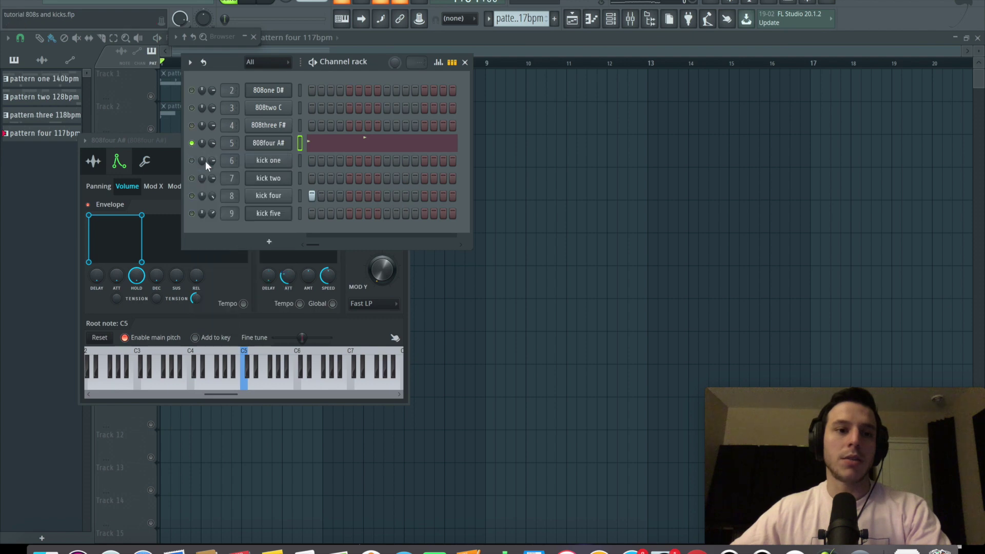
pyautogui.click(146, 235)
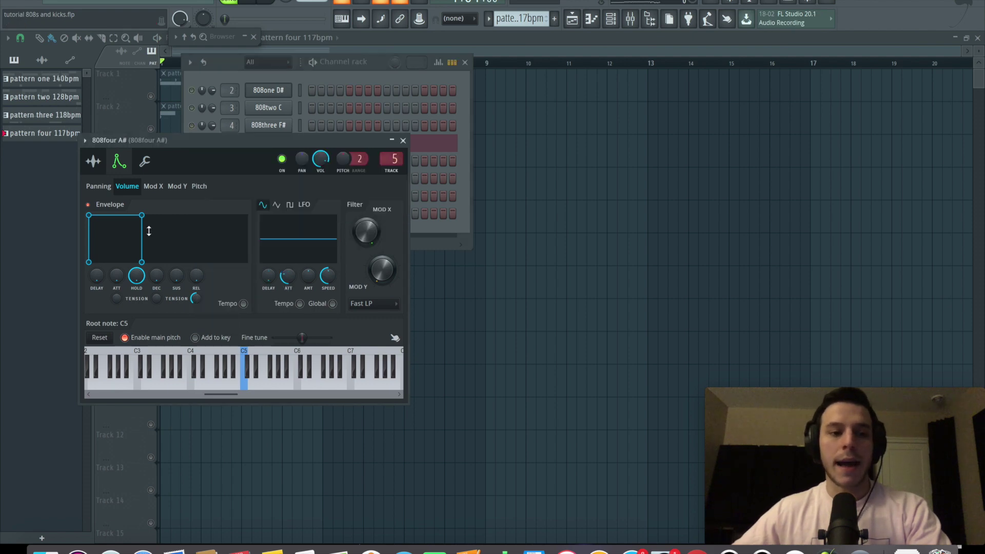
pyautogui.press('space')
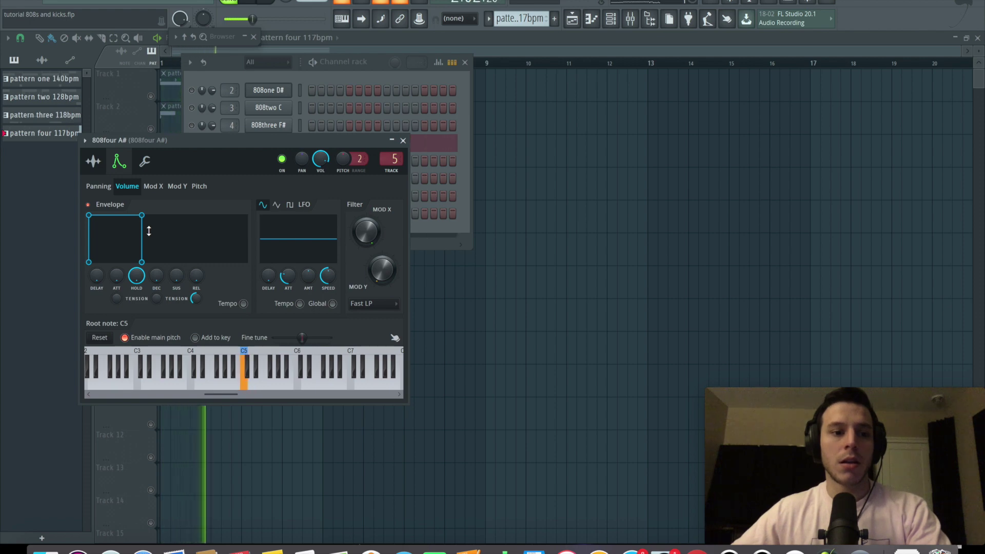
pyautogui.press('space')
pyautogui.press('space')
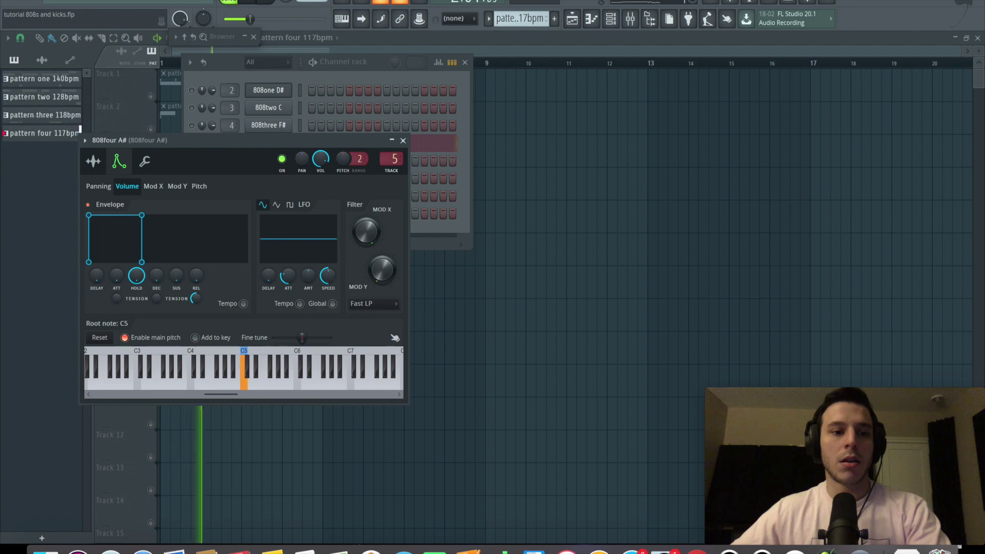
pyautogui.press('space')
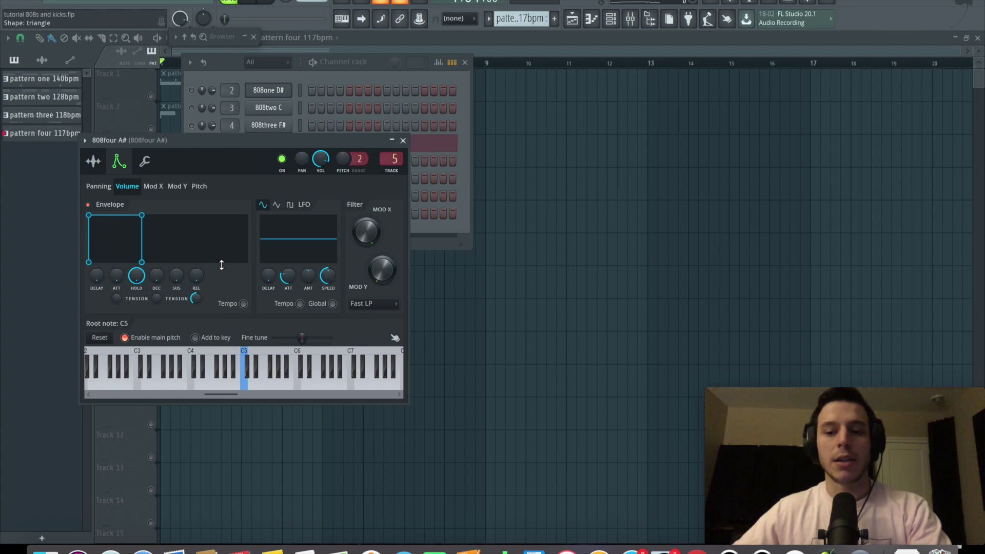
# Step: Raise the attack of 808four A#'s volume envelope slightly, play pattern four and close the sampler settings
pyautogui.moveTo(122, 276); pyautogui.dragTo(122, 273)
pyautogui.press('space')
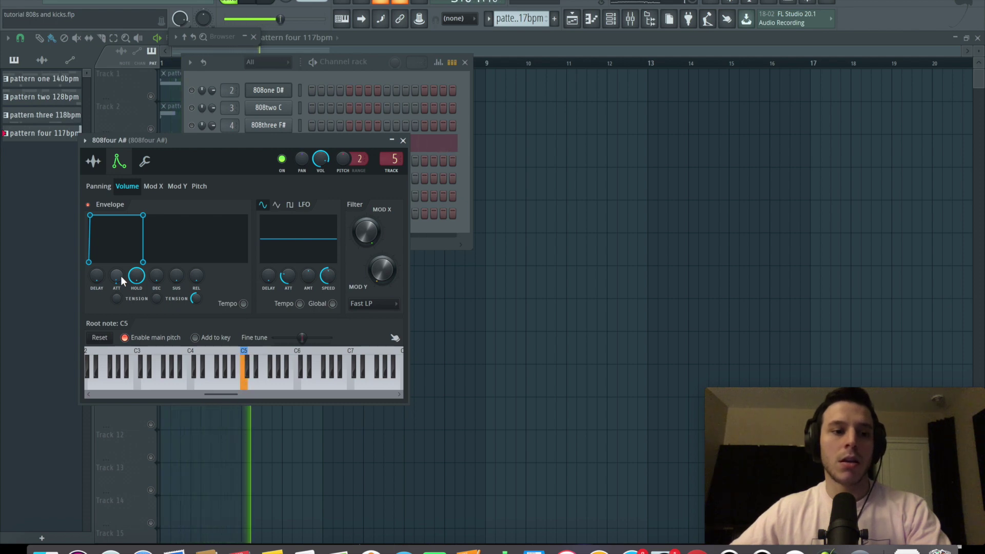
pyautogui.press('space')
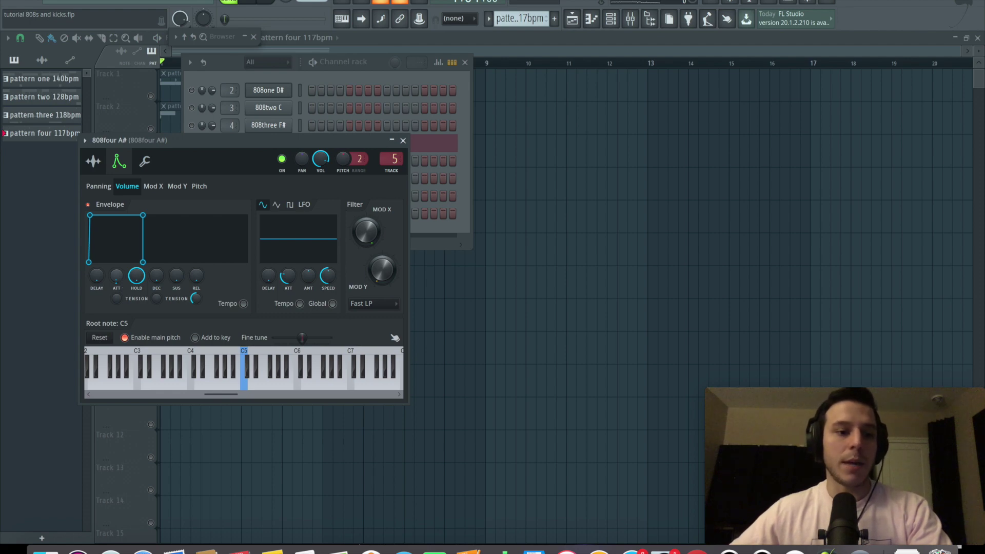
pyautogui.press('Escape')
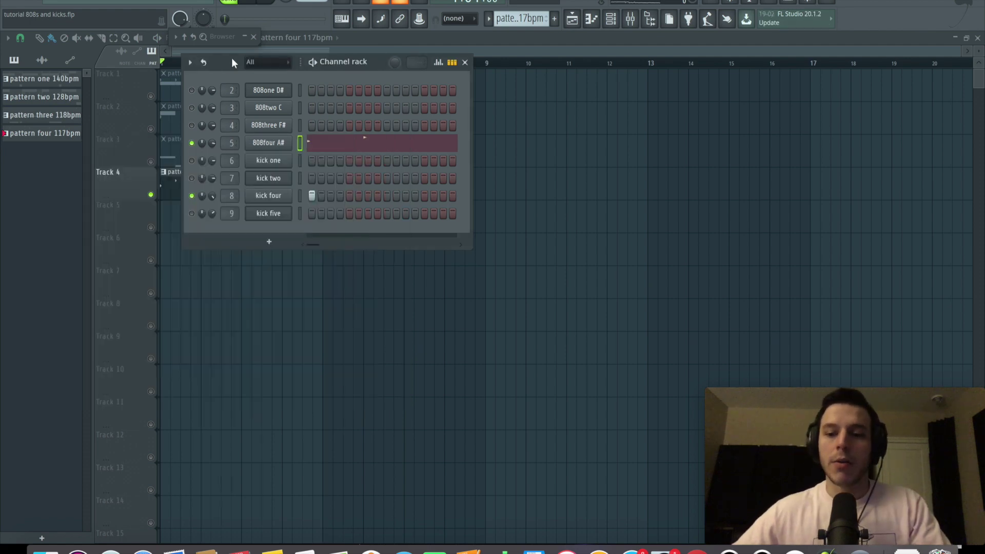
# Step: Merge the stereo separation of the 808four A# and kick four mixer tracks towards mono while playing pattern four
pyautogui.press('F9')
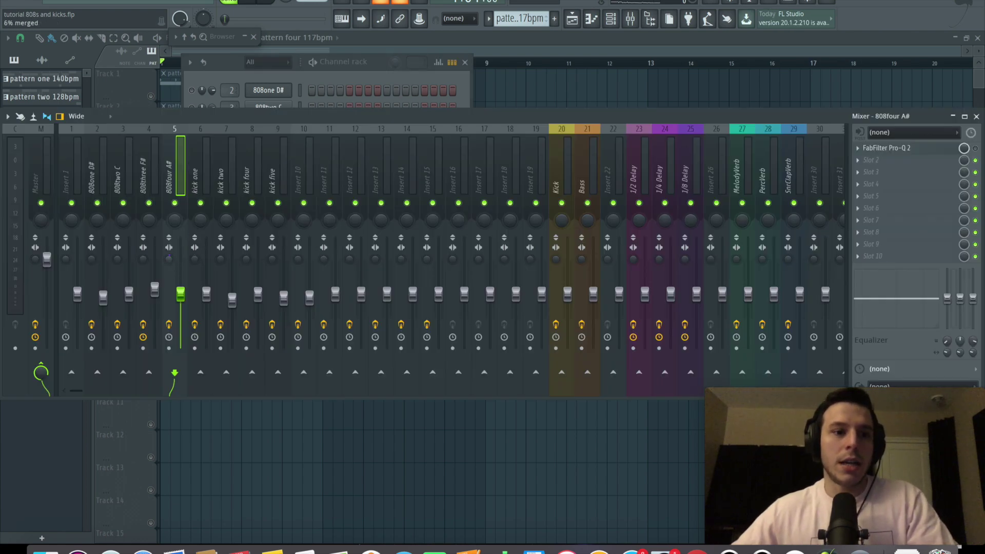
pyautogui.press('space')
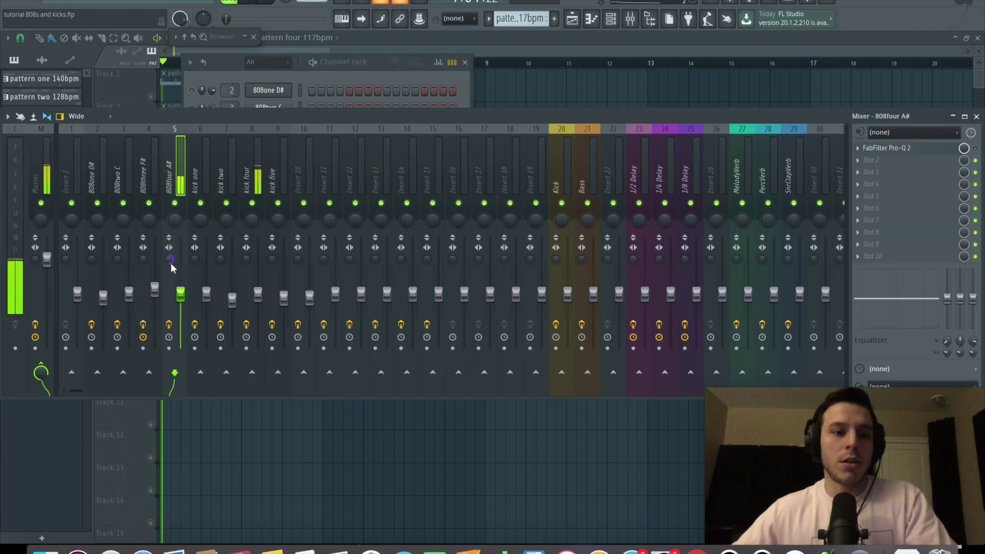
pyautogui.click(248, 287)
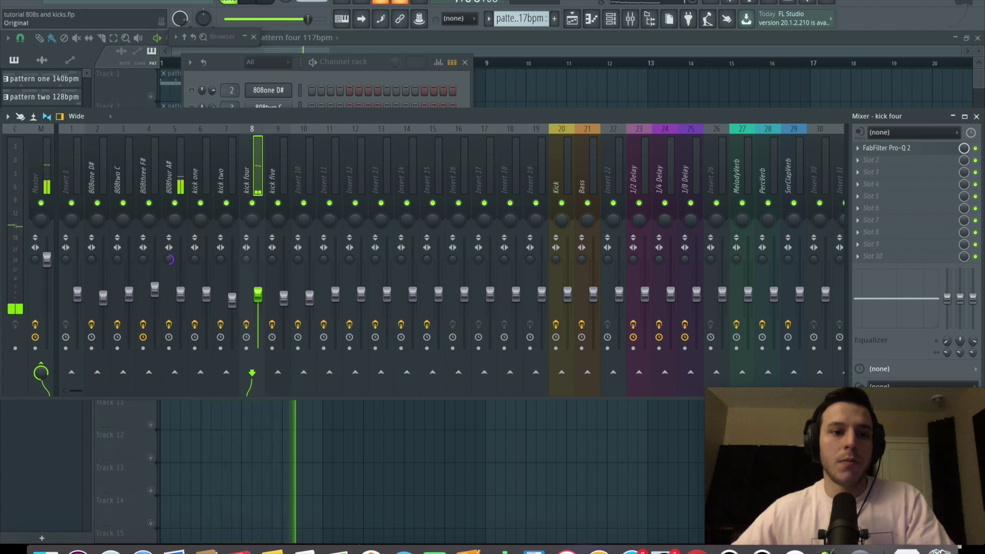
pyautogui.moveTo(246, 259); pyautogui.dragTo(247, 254)
pyautogui.press('space')
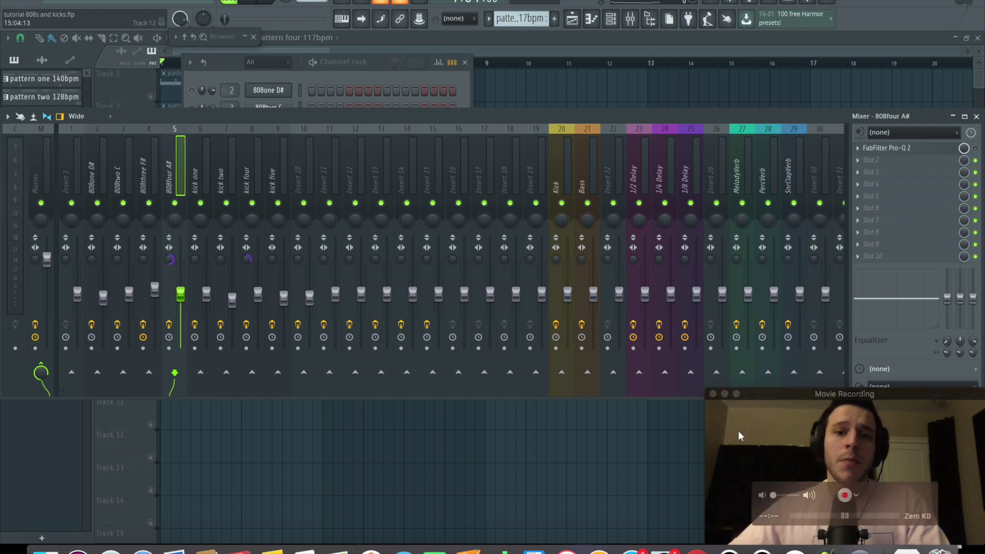
# Step: Route the 808four A# mixer track to Insert 22 and bring the channel rack back into view
pyautogui.click(612, 372)
pyautogui.click(618, 168)
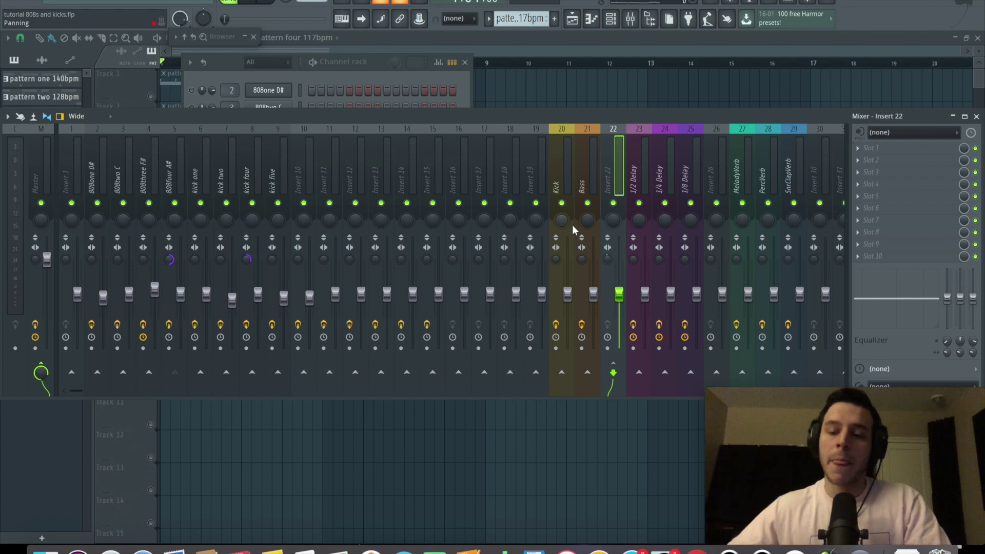
pyautogui.click(207, 69)
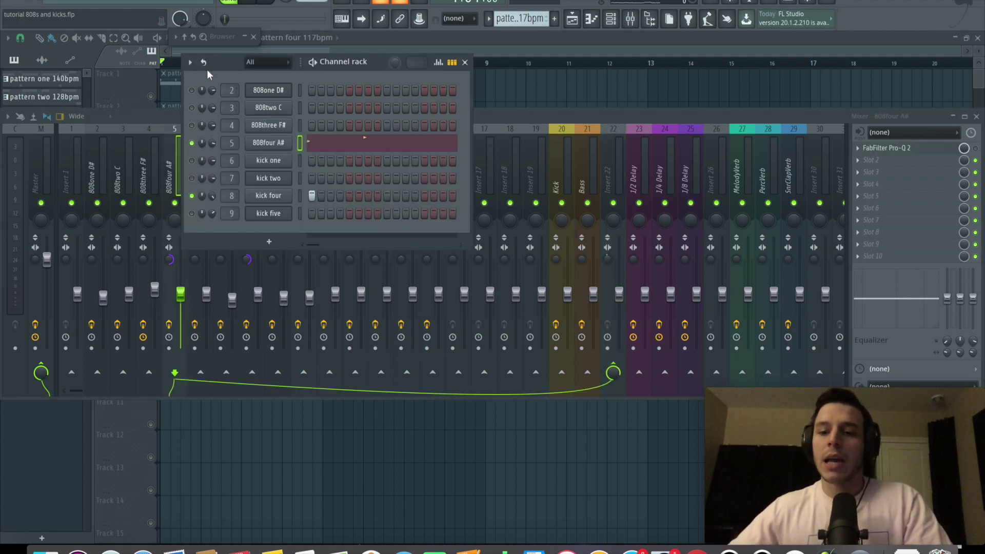